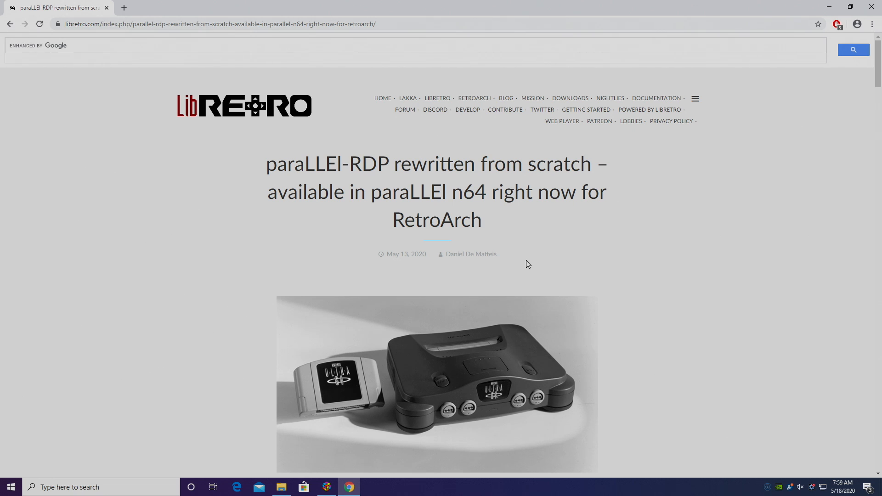
scroll(526, 263, down, 3)
scroll(526, 263, down, 5)
scroll(525, 263, down, 4)
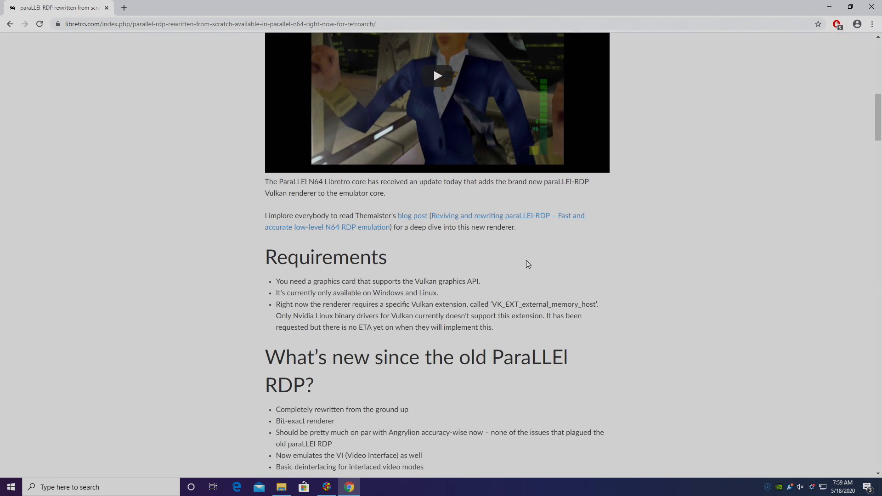
scroll(526, 264, down, 3)
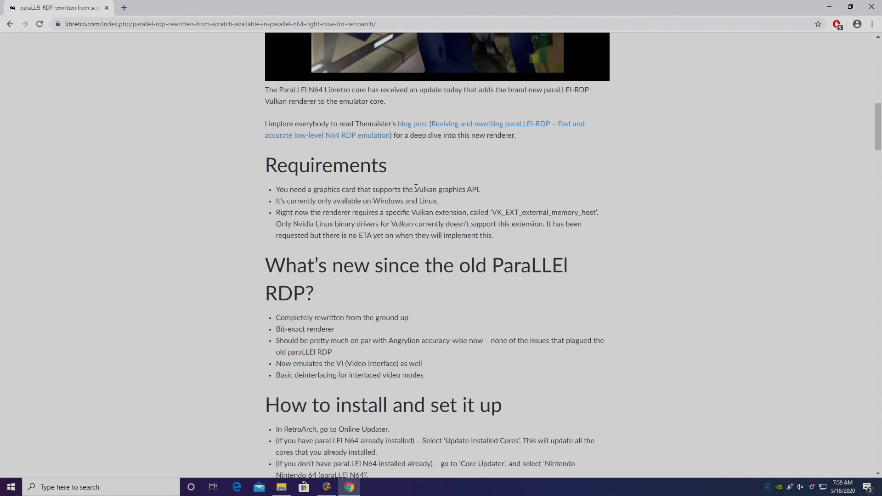
drag(416, 189, 479, 185)
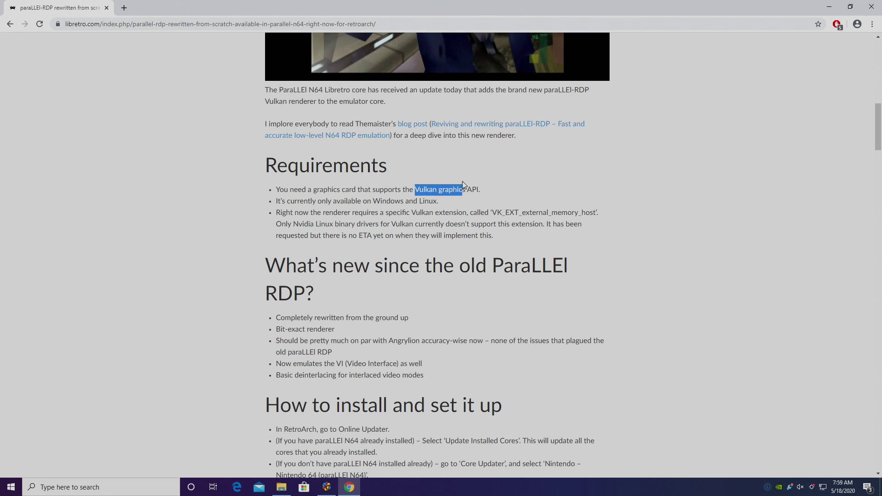
click(520, 178)
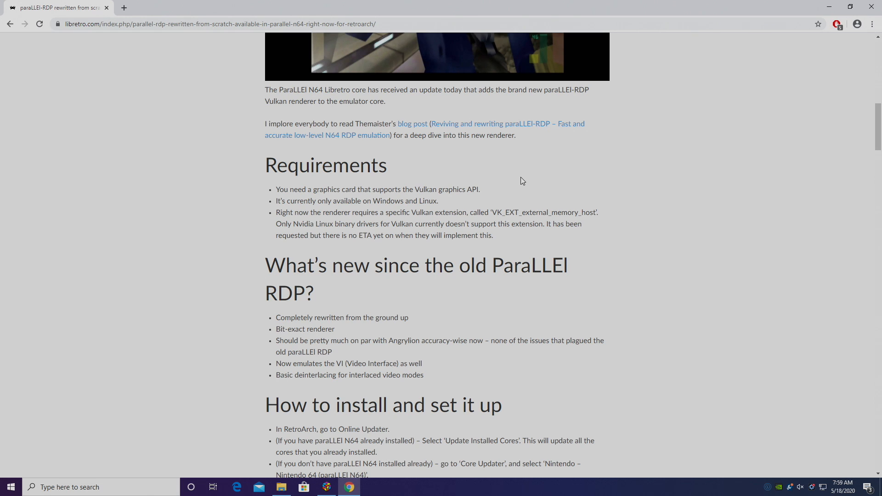
scroll(522, 181, down, 2)
scroll(521, 181, down, 2)
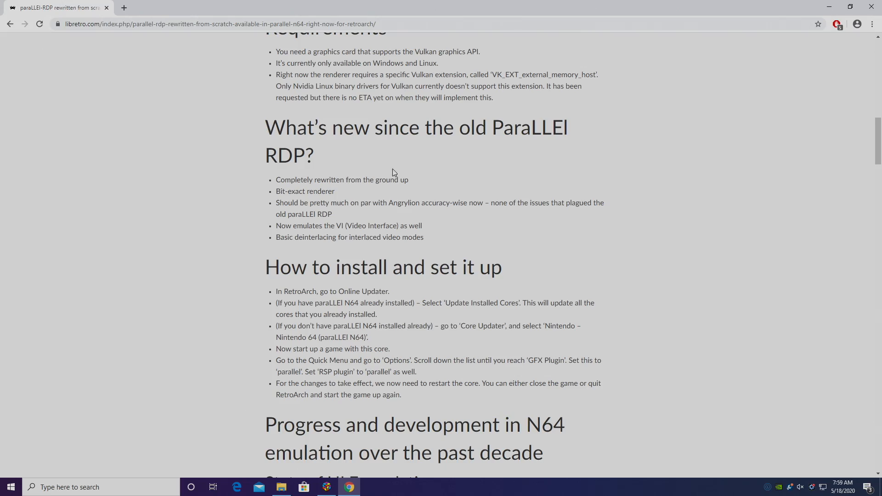
scroll(393, 172, down, 3)
scroll(565, 221, down, 3)
scroll(565, 227, down, 8)
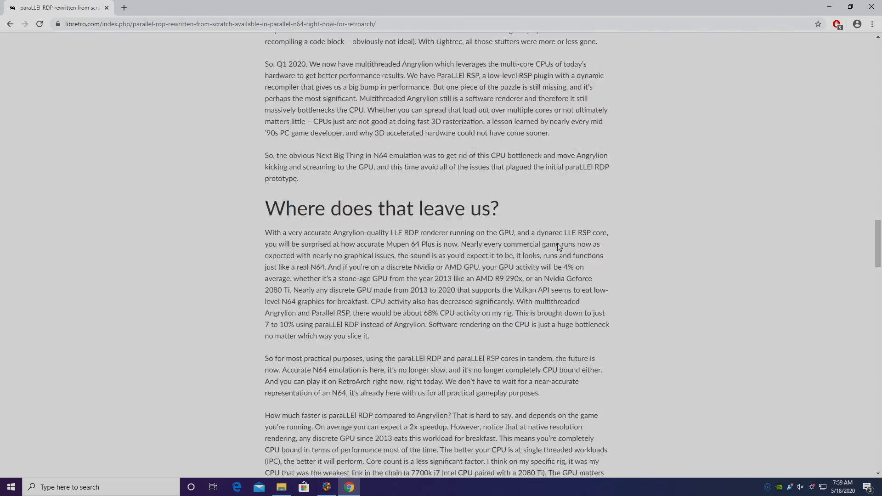
scroll(538, 262, up, 5)
scroll(537, 261, down, 3)
scroll(537, 262, down, 3)
scroll(537, 262, down, 4)
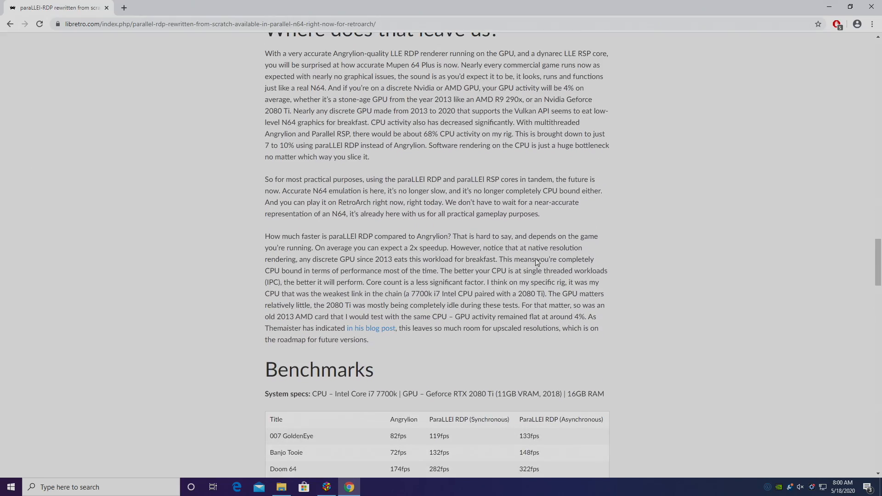
scroll(537, 262, down, 3)
scroll(537, 261, down, 3)
scroll(537, 262, down, 2)
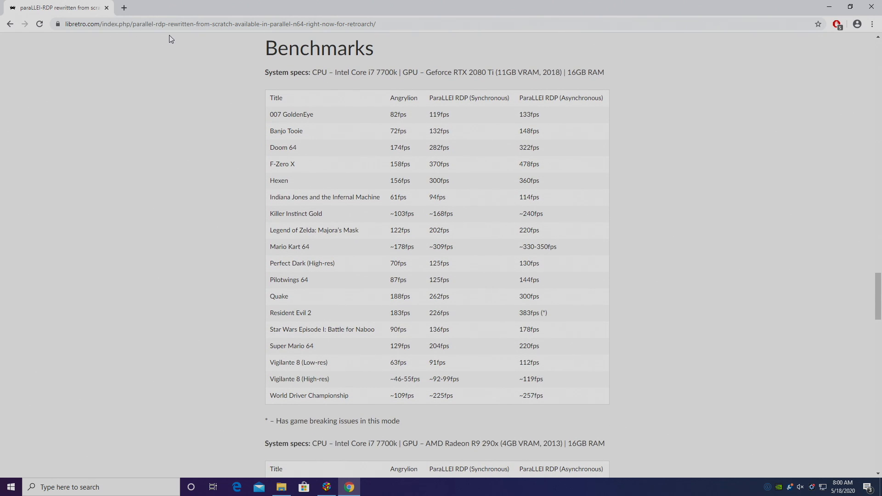
scroll(228, 169, down, 5)
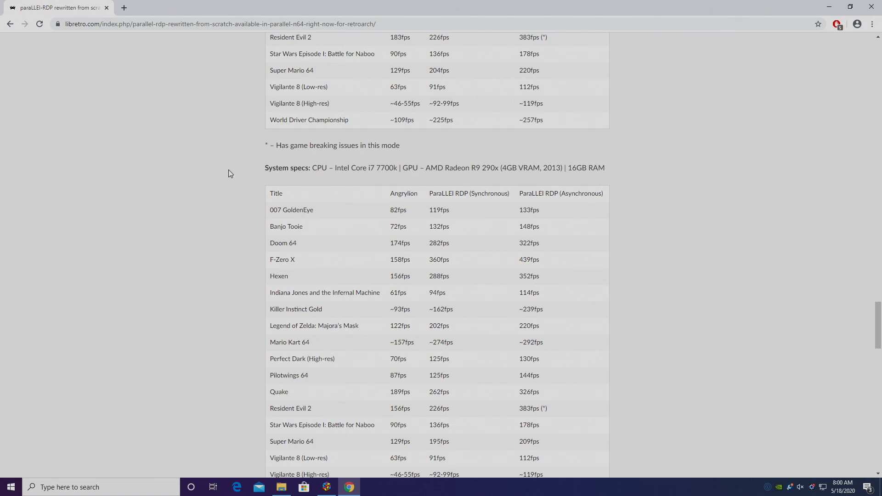
scroll(203, 184, down, 4)
scroll(204, 184, down, 2)
scroll(196, 202, up, 5)
scroll(197, 202, up, 2)
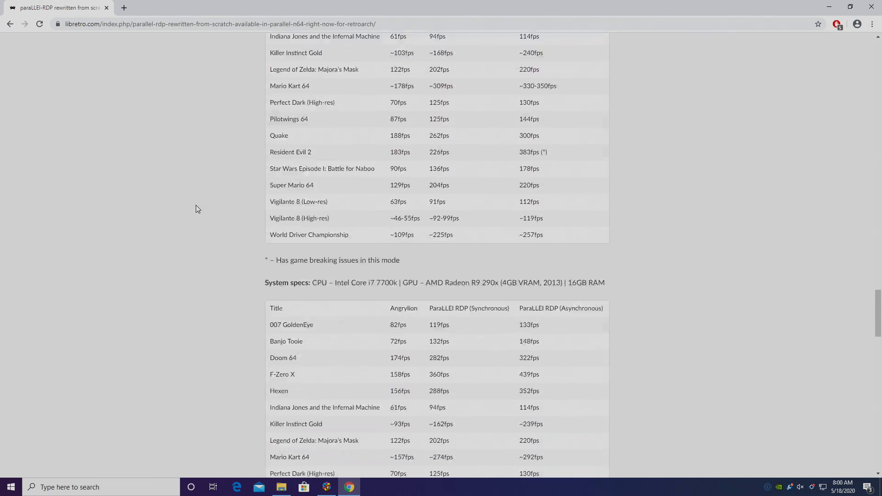
scroll(194, 205, down, 8)
scroll(190, 209, down, 8)
scroll(186, 212, down, 3)
scroll(186, 215, up, 6)
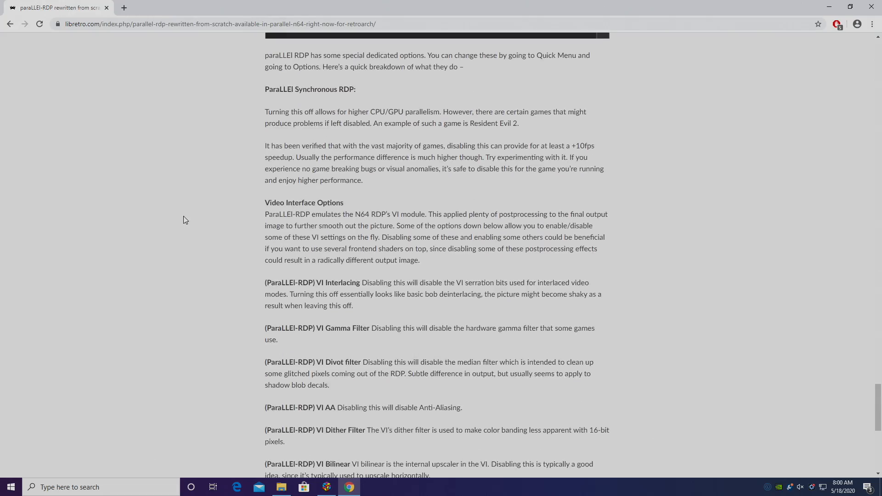
scroll(184, 216, up, 6)
scroll(181, 219, up, 5)
scroll(182, 219, up, 3)
scroll(181, 220, up, 4)
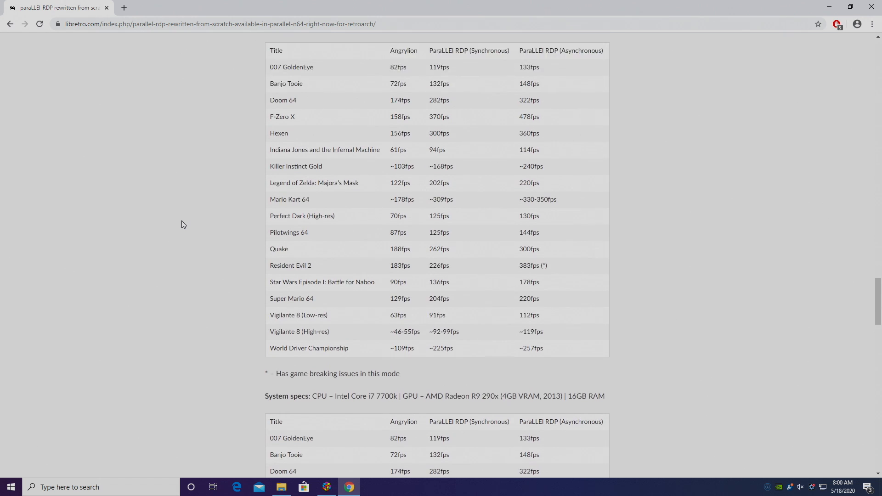
scroll(182, 220, up, 4)
scroll(359, 217, down, 3)
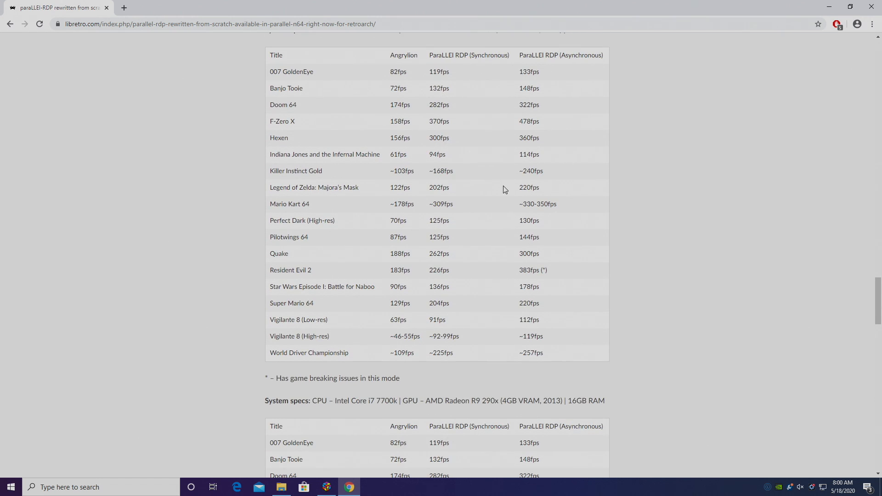
scroll(229, 137, down, 5)
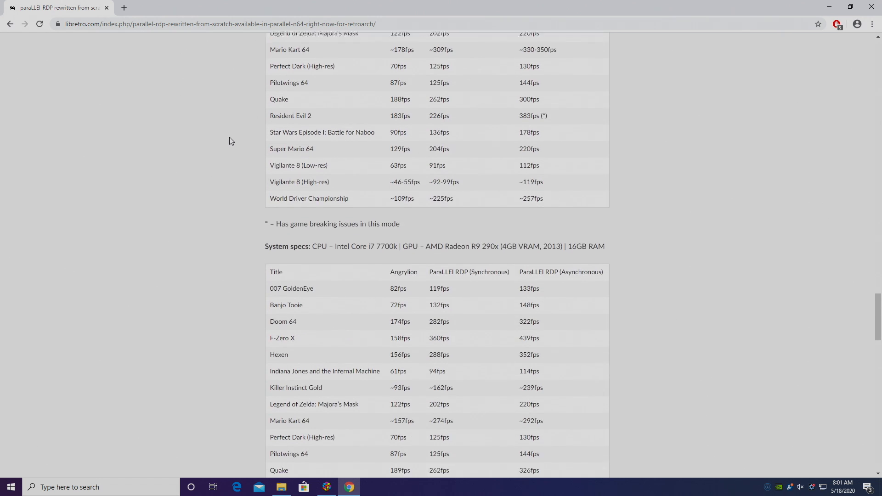
scroll(229, 137, down, 3)
scroll(230, 137, down, 4)
scroll(229, 137, down, 4)
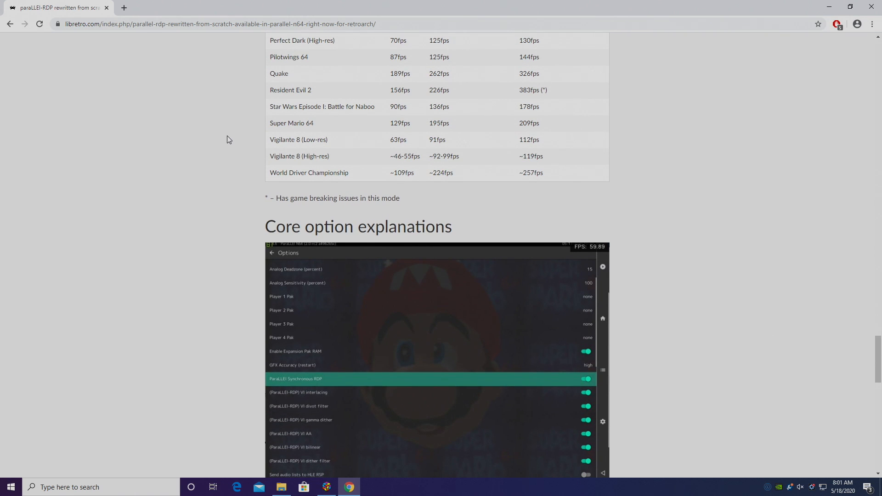
scroll(227, 136, down, 2)
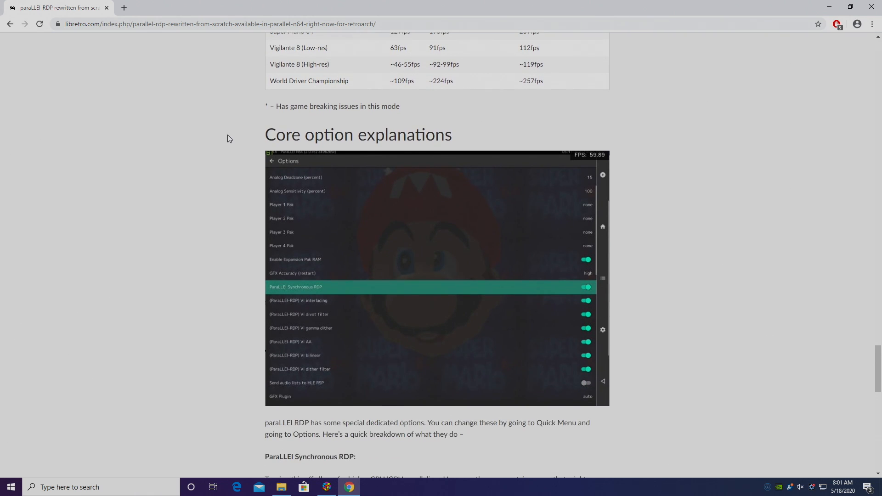
scroll(231, 133, down, 3)
scroll(231, 133, down, 4)
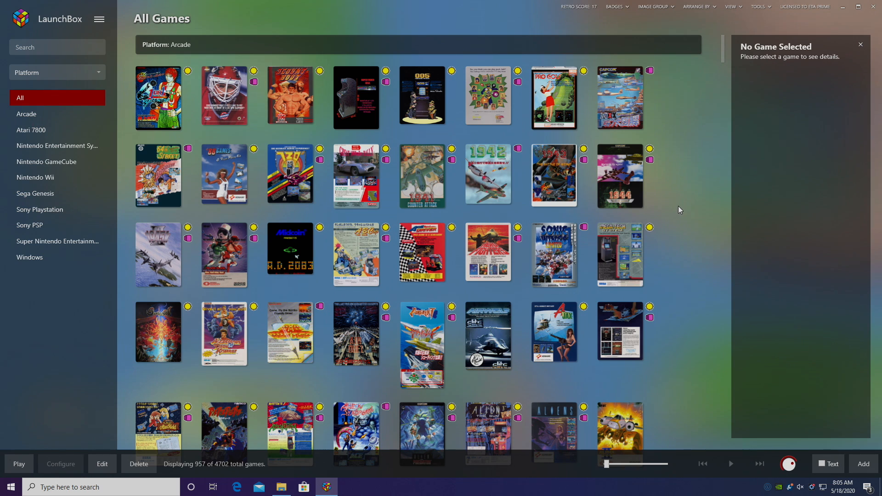
Browse the LaunchBox folder into Emulators > RetroArch, then switch back to LaunchBox.
click(281, 487)
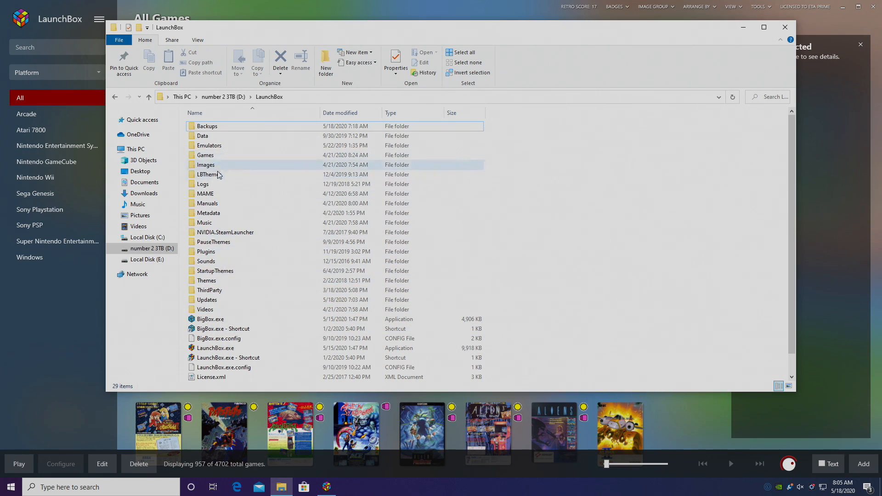
double_click(209, 145)
double_click(210, 241)
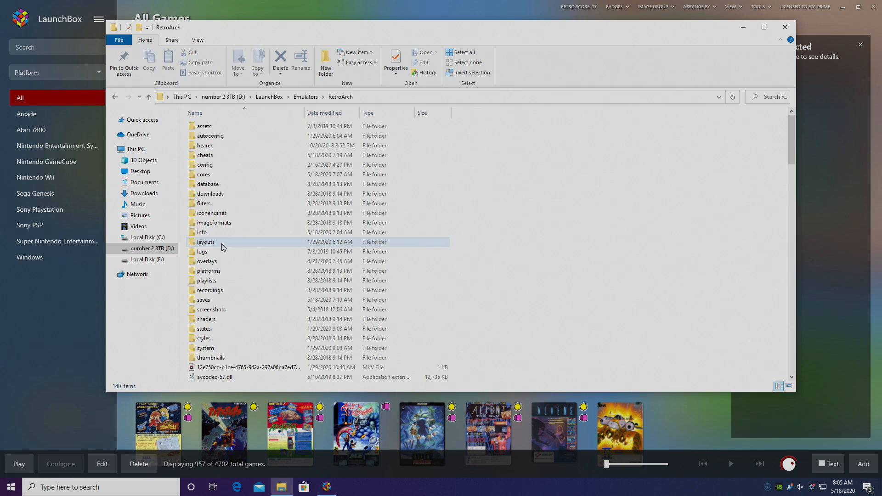
scroll(251, 302, down, 5)
scroll(250, 302, down, 5)
key(alt+Tab)
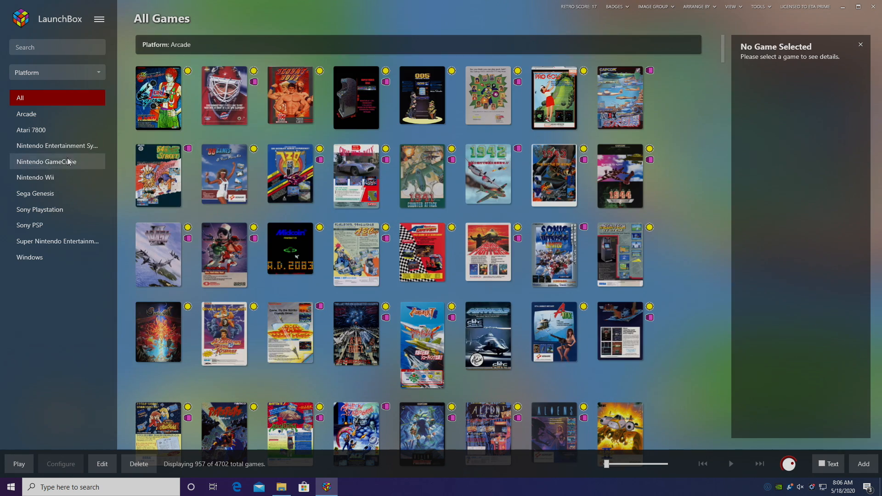
From Atari 7800's Asteroids entry, reach RetroArch's install folder and launch retroarch.exe.
click(41, 131)
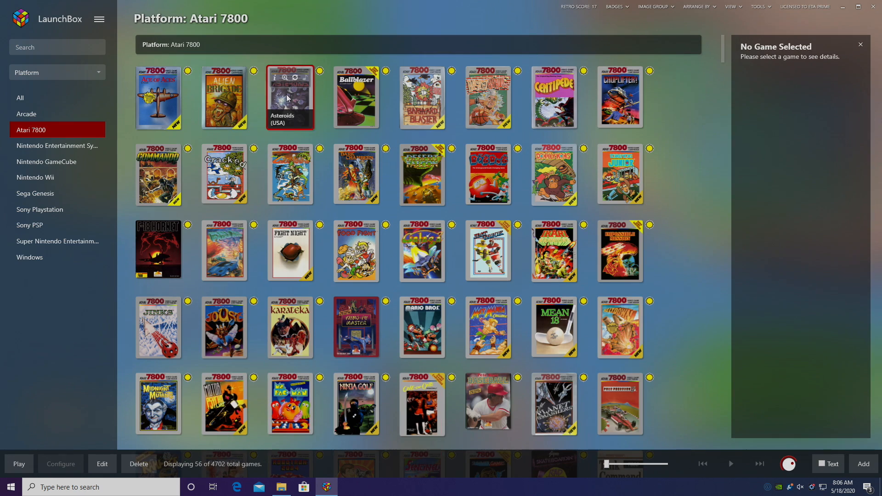
right_click(288, 99)
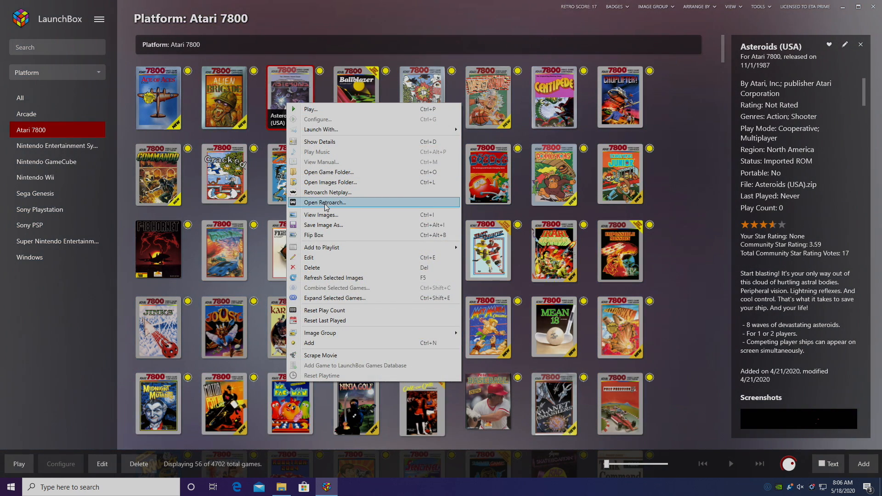
click(325, 203)
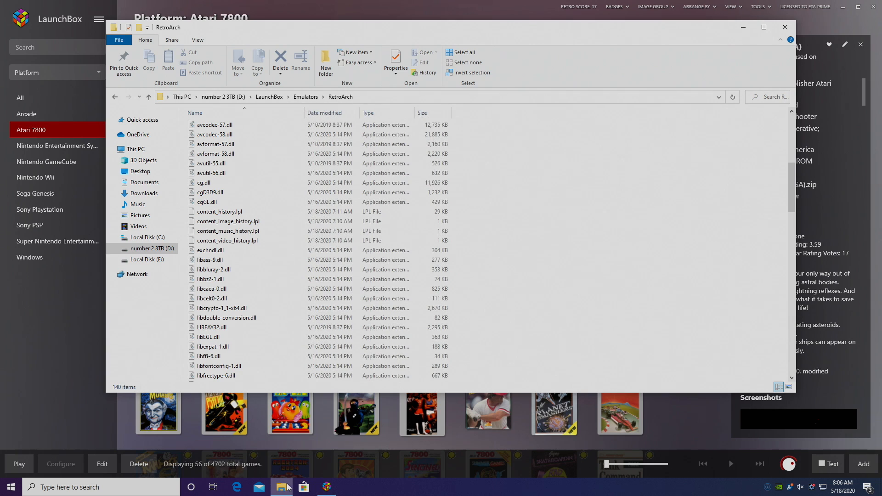
scroll(287, 280, down, 10)
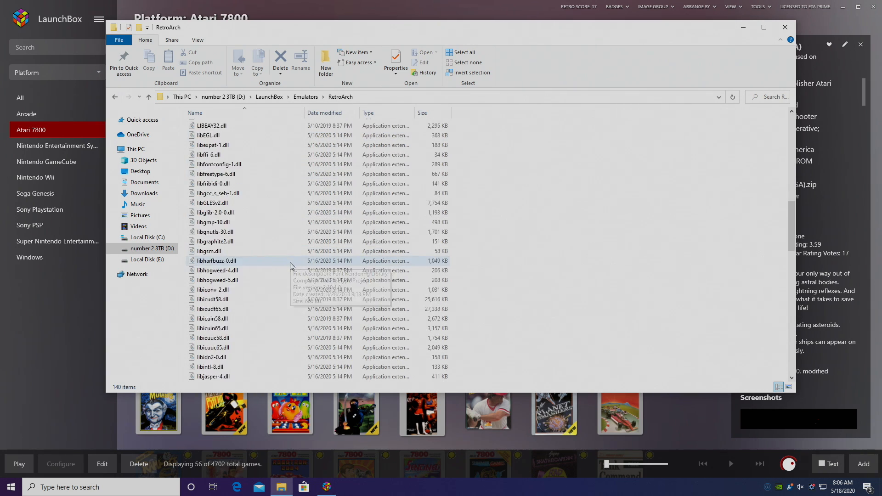
scroll(288, 280, down, 5)
double_click(238, 270)
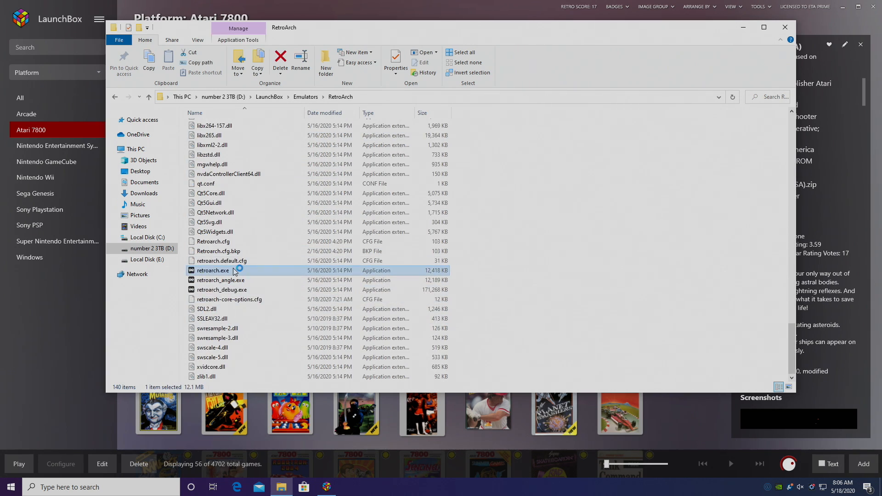
In Online Updater, run Update Core Info Files.
key(Down)
key(Down)
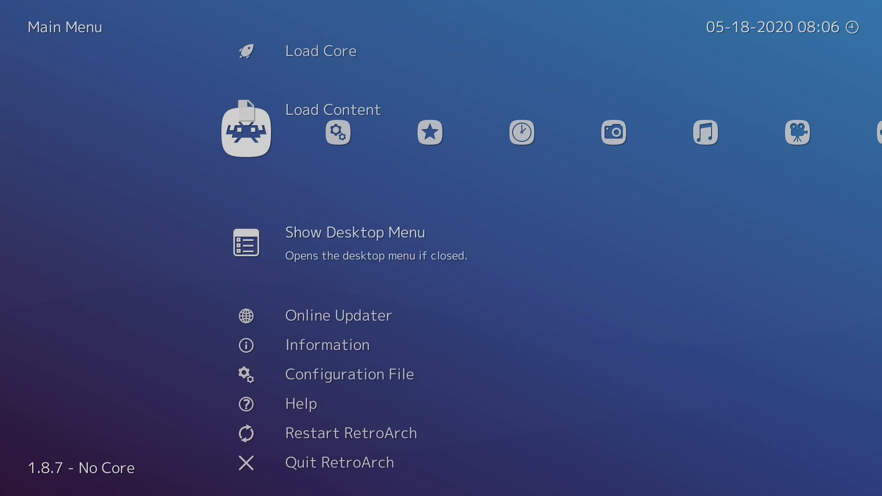
key(Down)
key(Return)
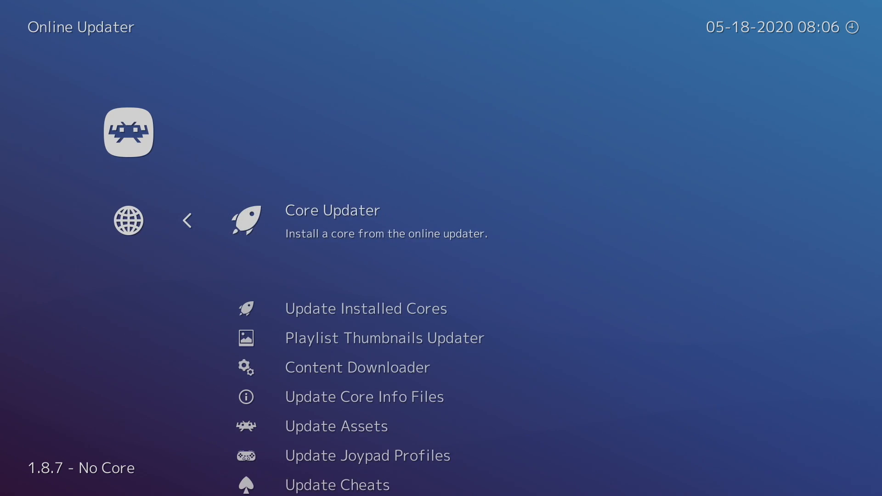
key(Down)
key(Down)
key(Down)
key(Down)
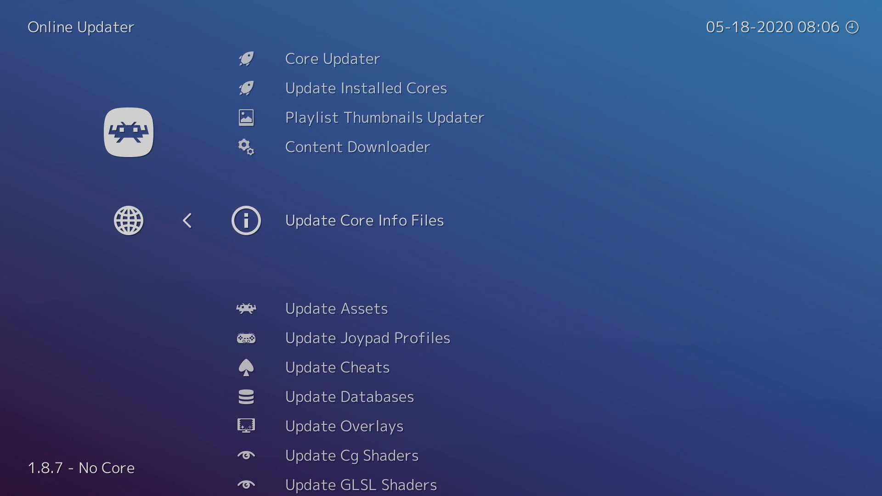
key(Return)
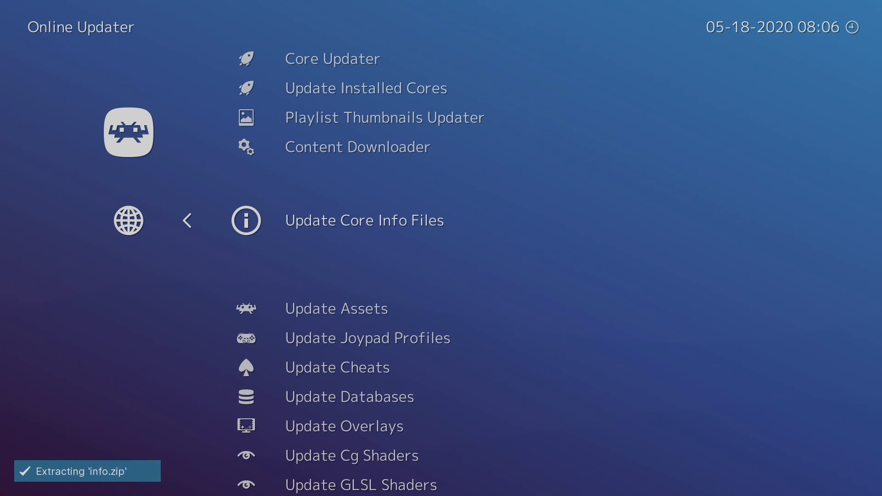
In Core Updater, install/update the Nintendo 64 (ParaLLEl N64) core, confirmed already latest.
key(Up)
key(Up)
key(Up)
key(Up)
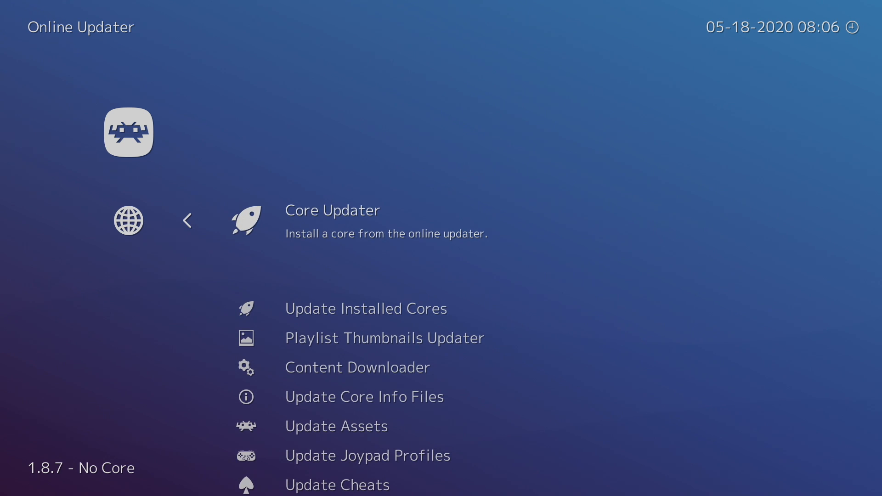
key(Return)
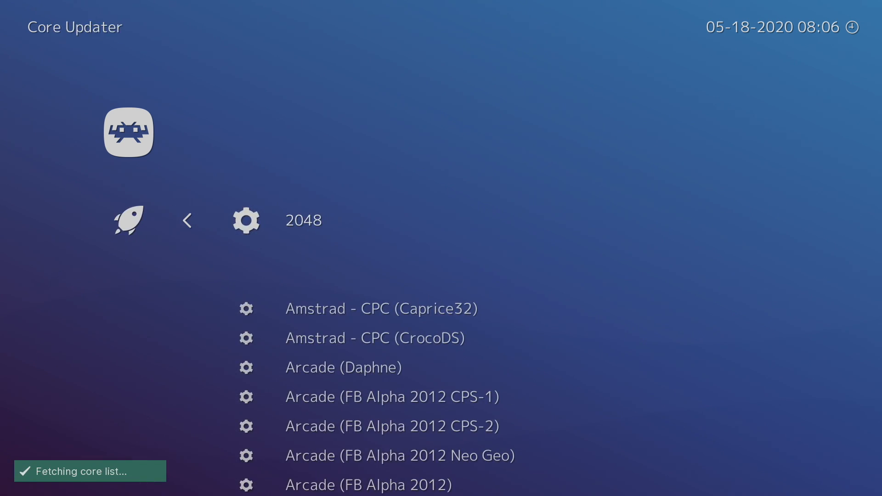
key(Up)
key(Up)
key(Up)
key(Up)
key(Up)
key(Up)
key(Up)
key(Up)
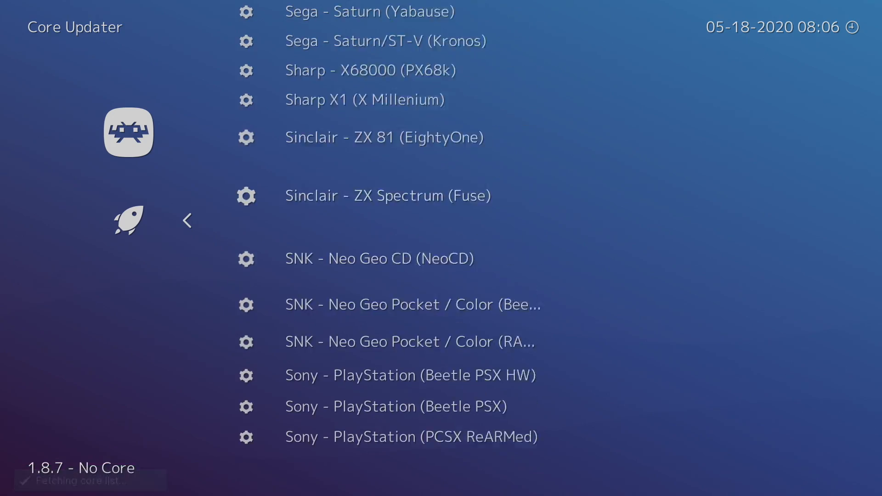
key(Up)
key(Up)
key(Up)
key(Up)
key(Up)
key(Up)
key(Up)
key(Up)
key(Up)
key(Up)
key(Up)
key(Up)
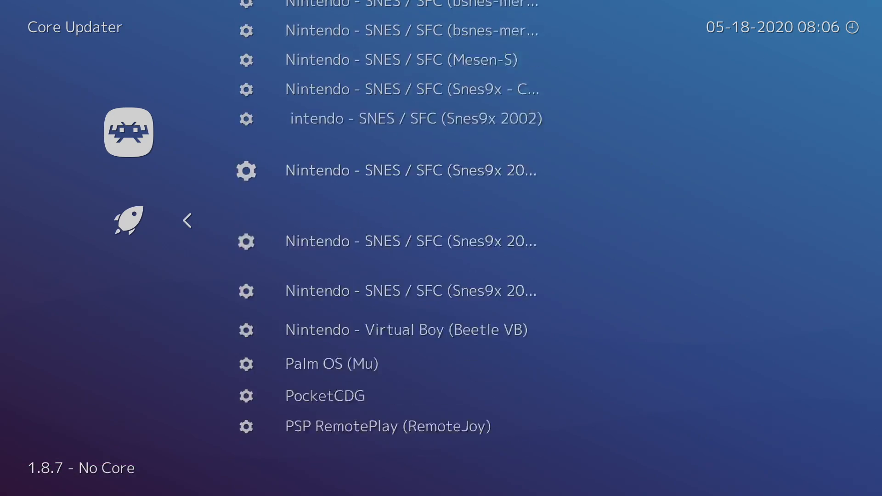
key(Up)
key(Up)
key(Up)
key(Up)
key(Up)
key(Up)
key(Up)
key(Up)
key(Up)
key(Up)
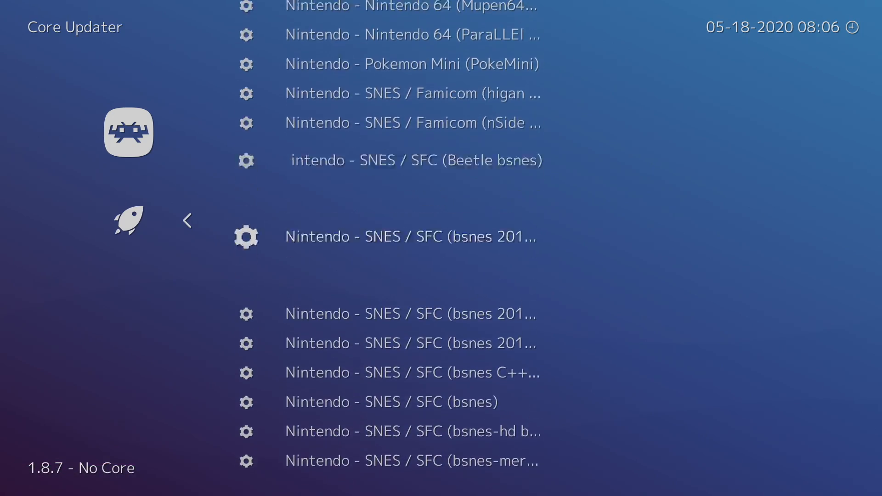
key(Up)
key(Up)
key(Up)
key(Up)
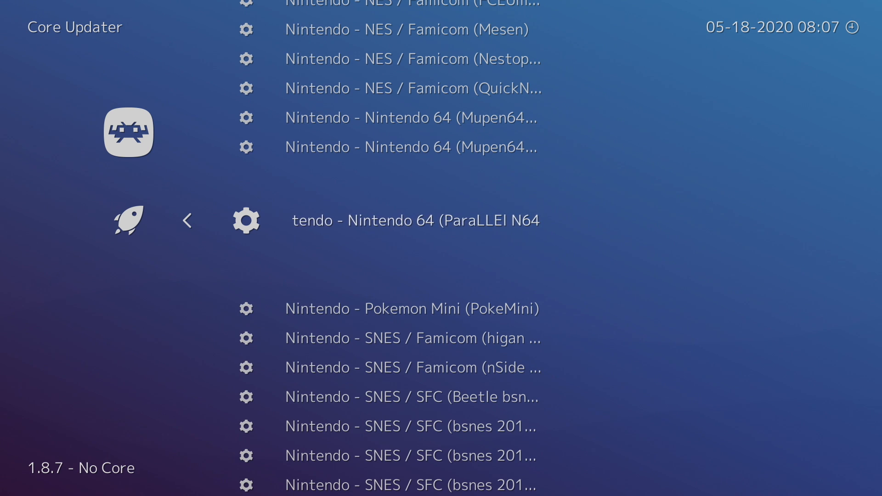
key(Return)
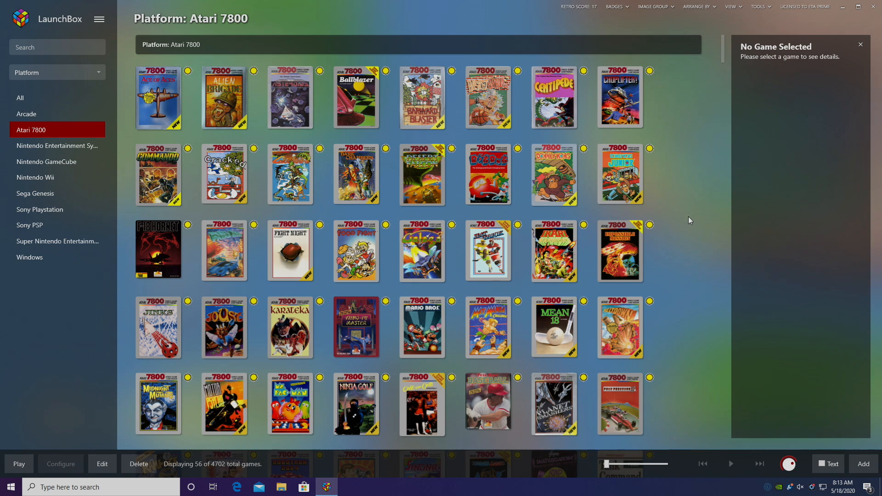
In Tools > Manage Emulators, edit Retroarch and view its associated platforms.
click(98, 19)
mouse_move(133, 75)
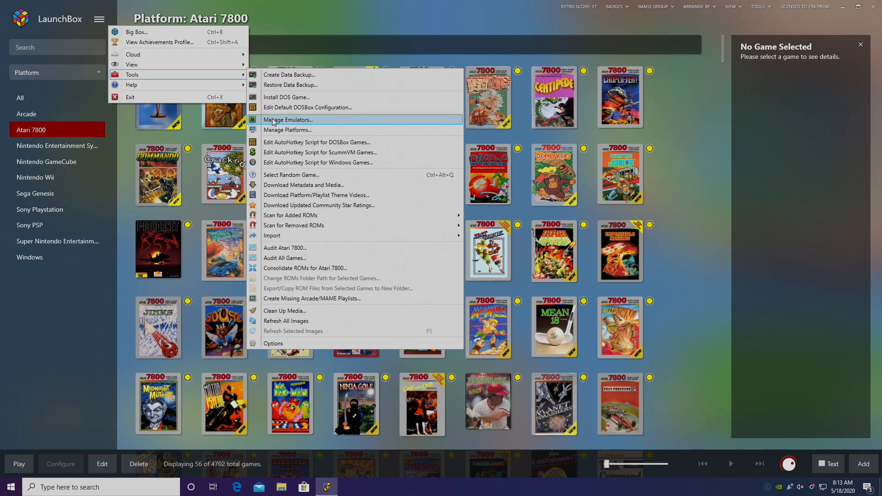
click(288, 119)
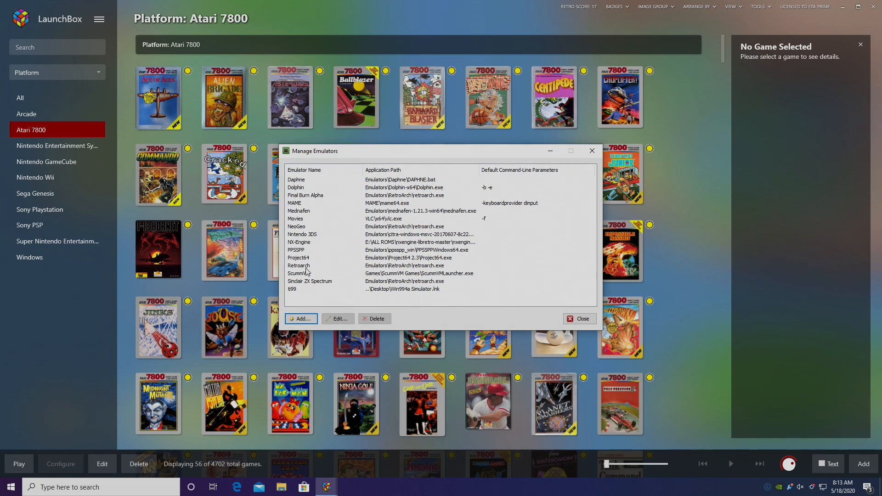
click(307, 266)
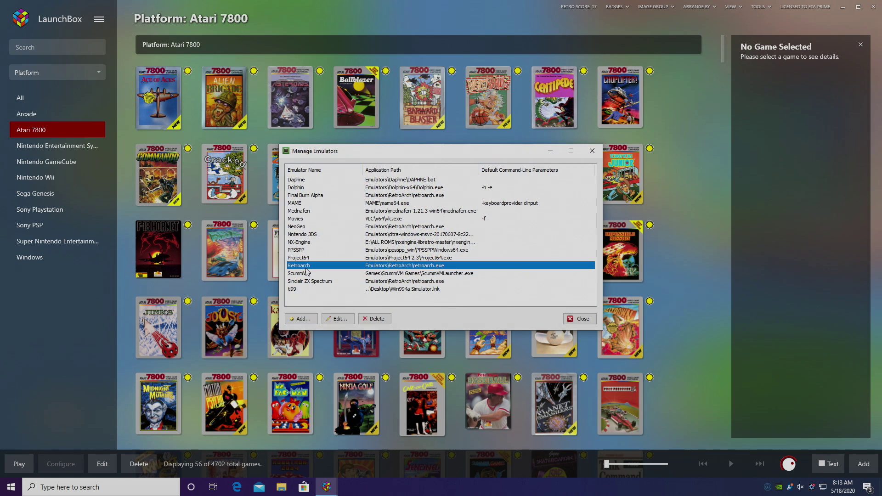
click(338, 319)
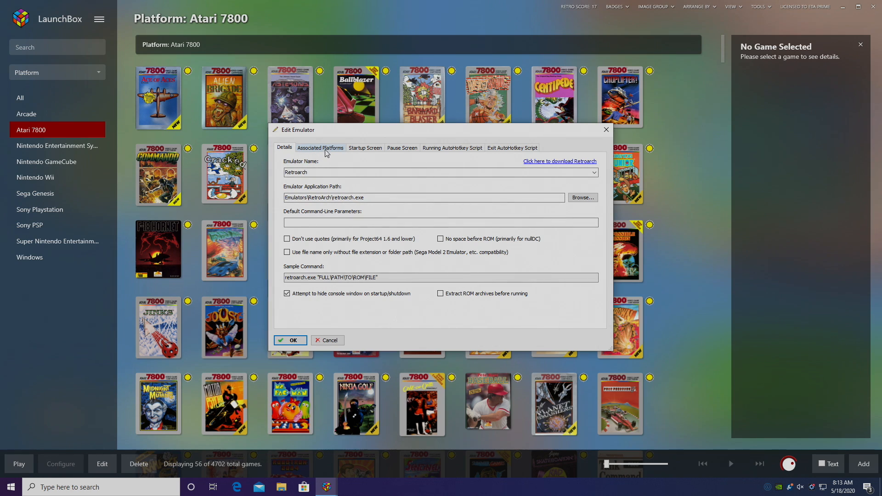
click(319, 147)
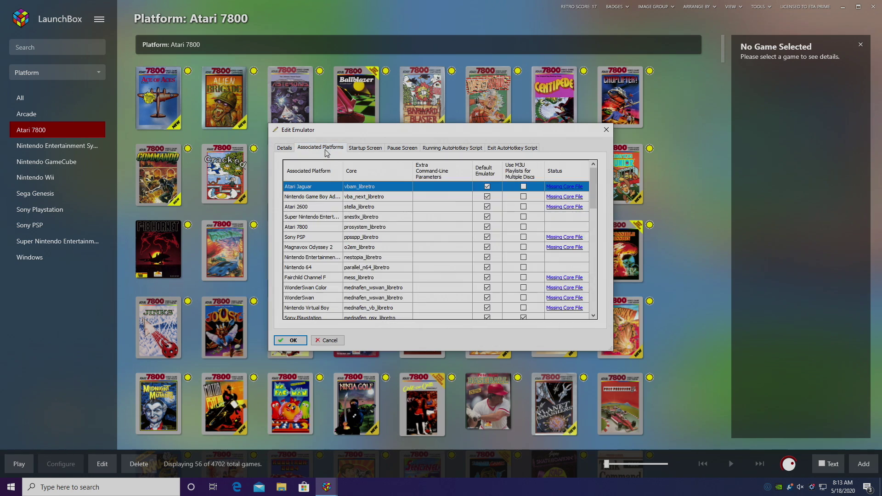
Set Nintendo 64 to the parallel_n64_libretro core as default emulator, save and close the manager.
click(303, 269)
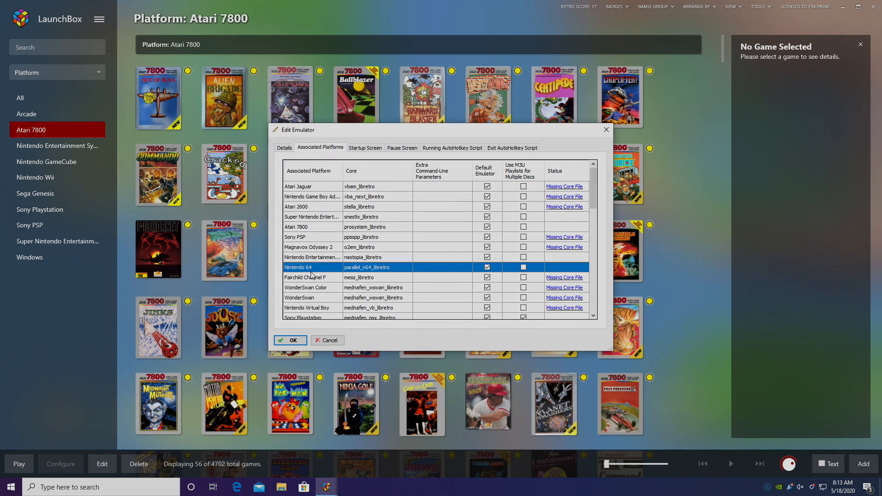
click(409, 268)
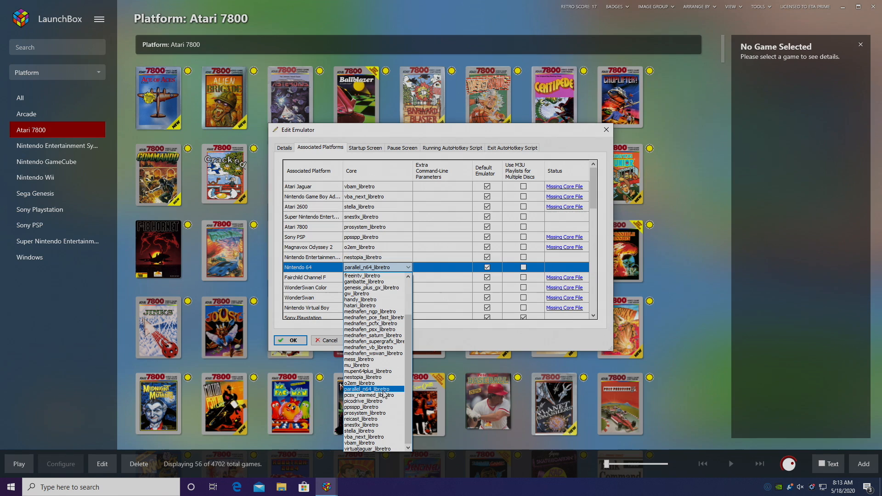
click(378, 391)
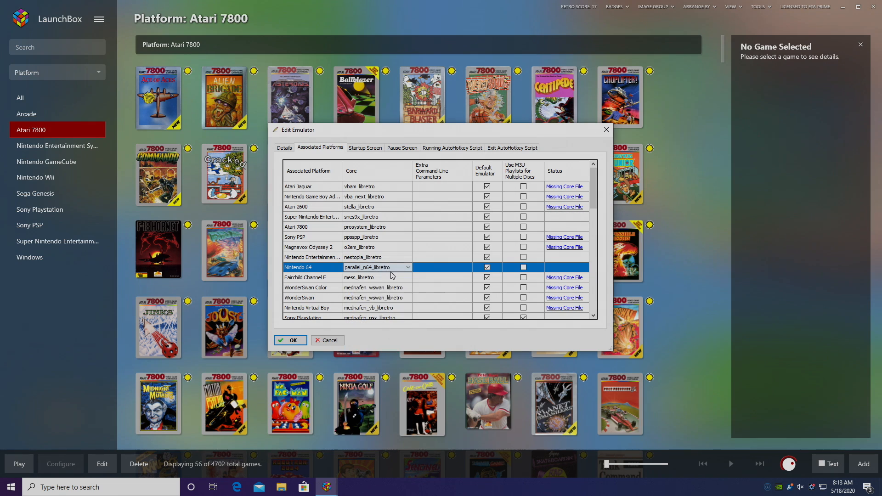
click(487, 267)
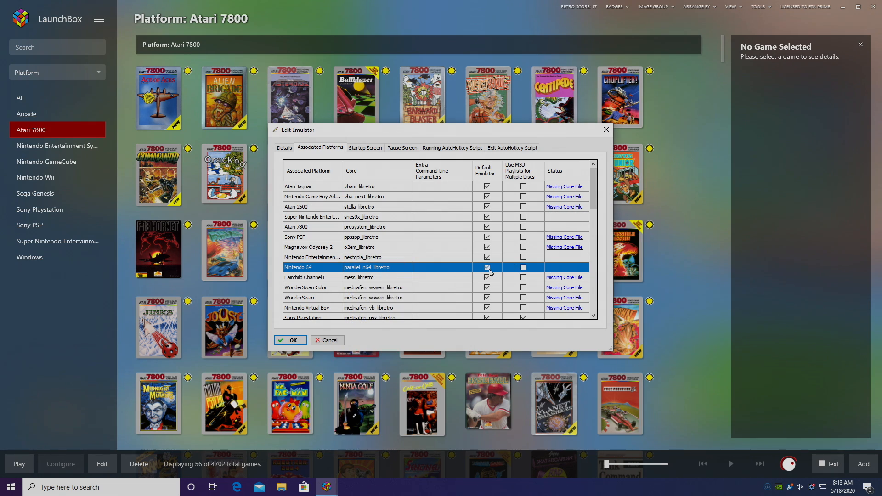
click(487, 268)
click(289, 340)
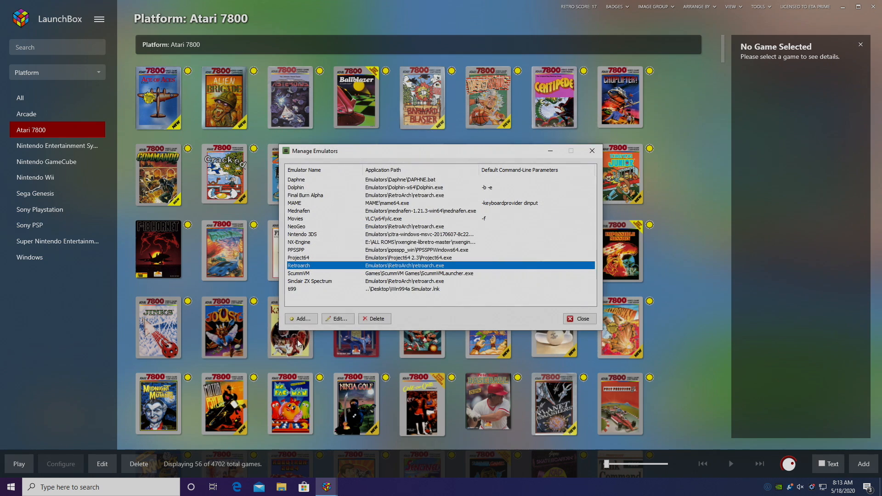
click(577, 318)
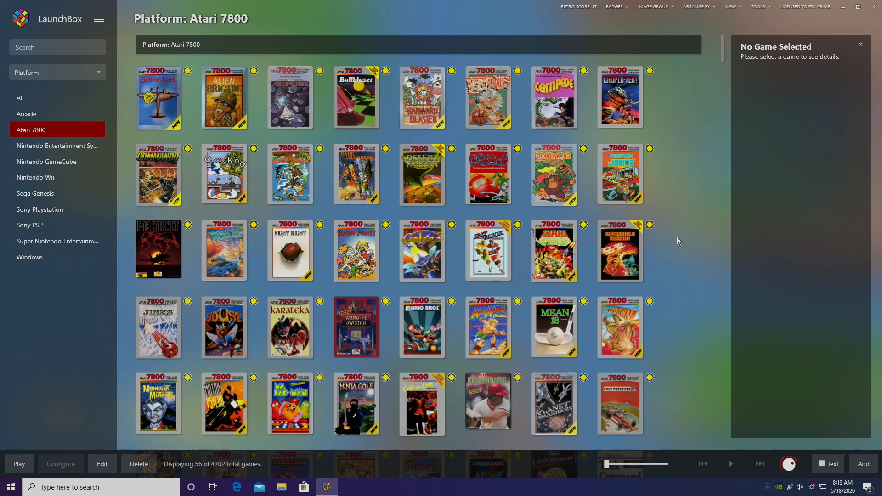
click(99, 20)
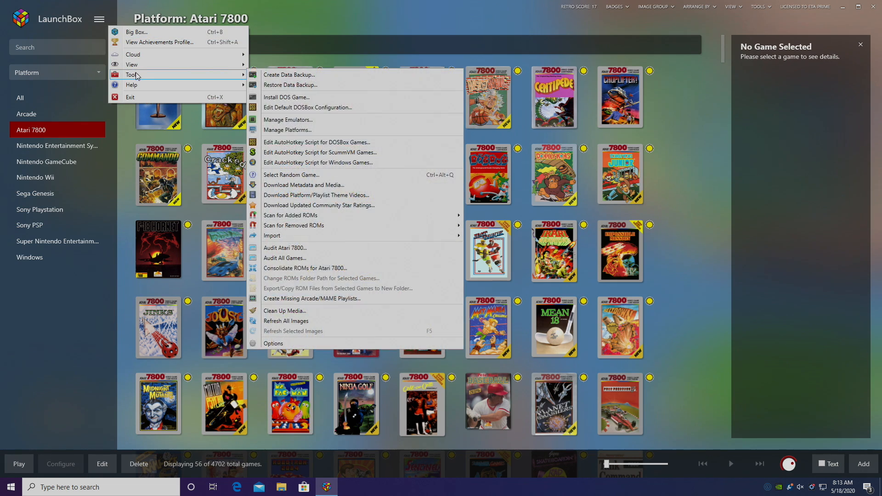
mouse_move(133, 75)
mouse_move(274, 236)
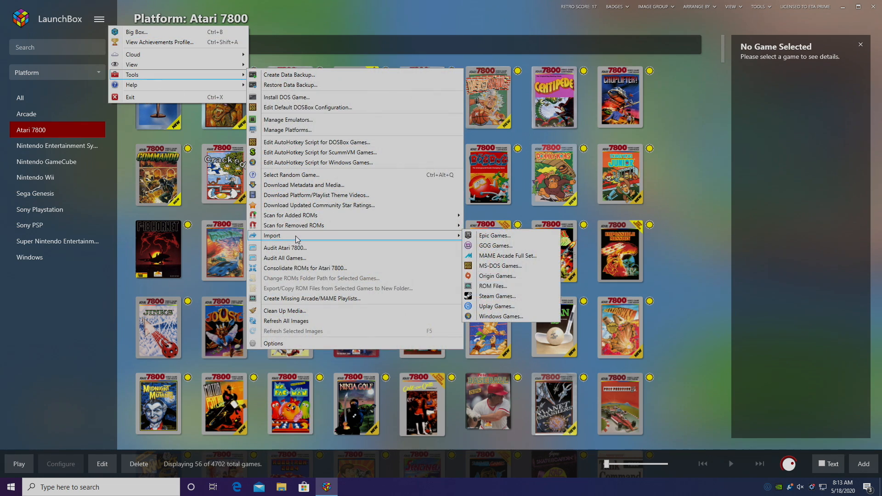
Start the ROM Files import wizard and add the D:\LaunchBox\Games\Nintendo 64 folder.
click(492, 286)
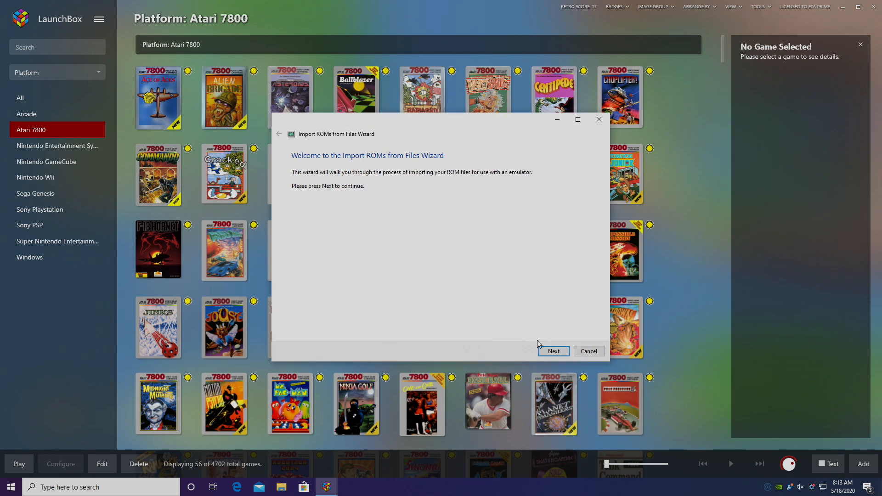
click(553, 351)
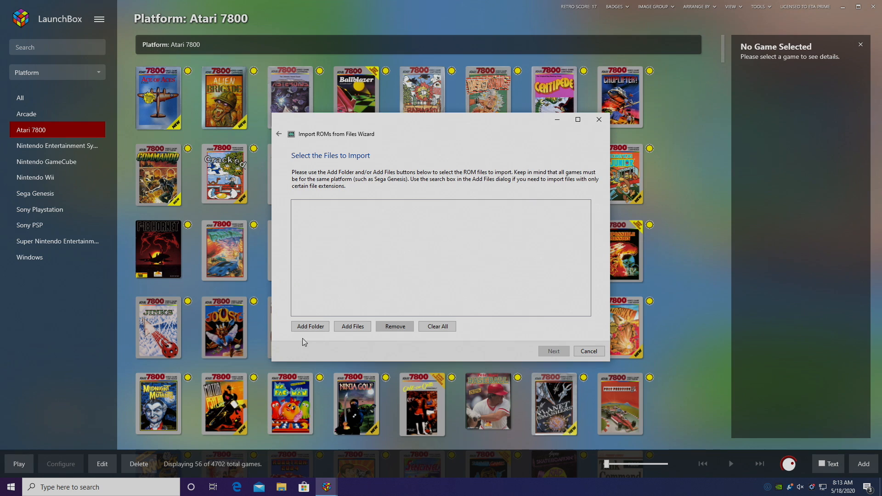
click(310, 326)
scroll(448, 262, down, 5)
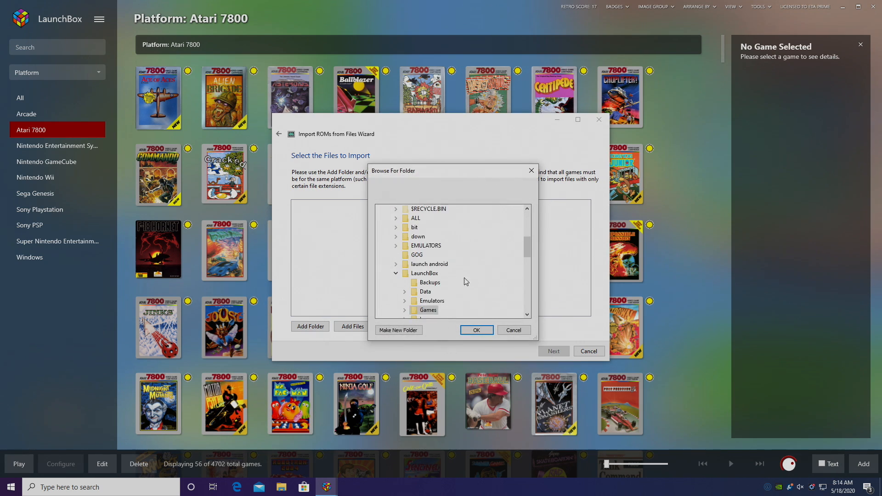
scroll(448, 262, down, 3)
click(427, 256)
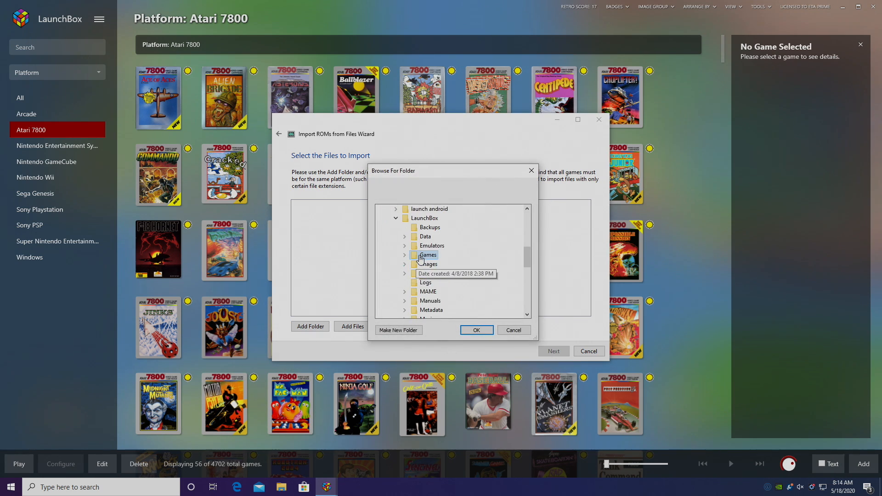
click(404, 255)
scroll(434, 262, down, 5)
click(443, 273)
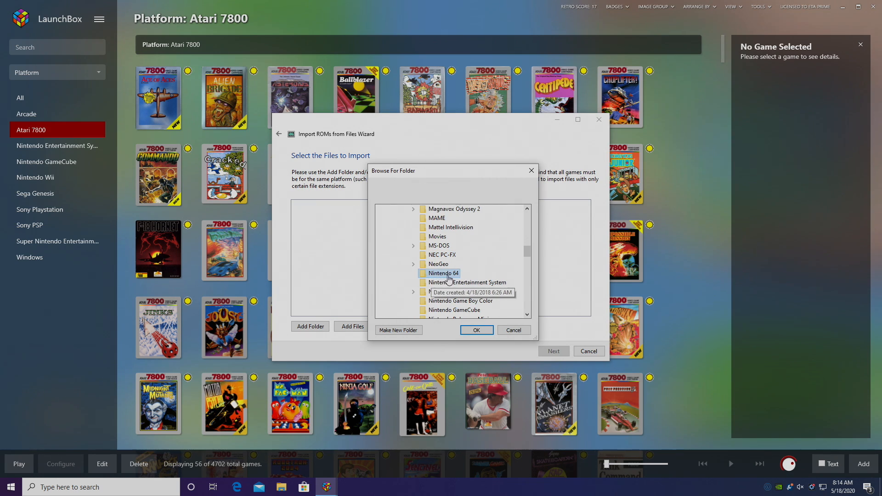
click(480, 333)
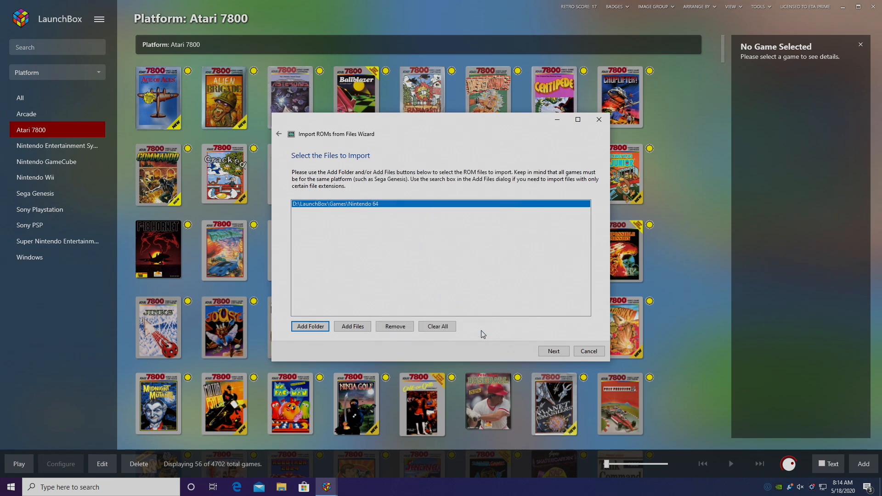
Choose Nintendo 64 as platform, keep Retroarch as emulator, and use the files in their current location.
click(554, 351)
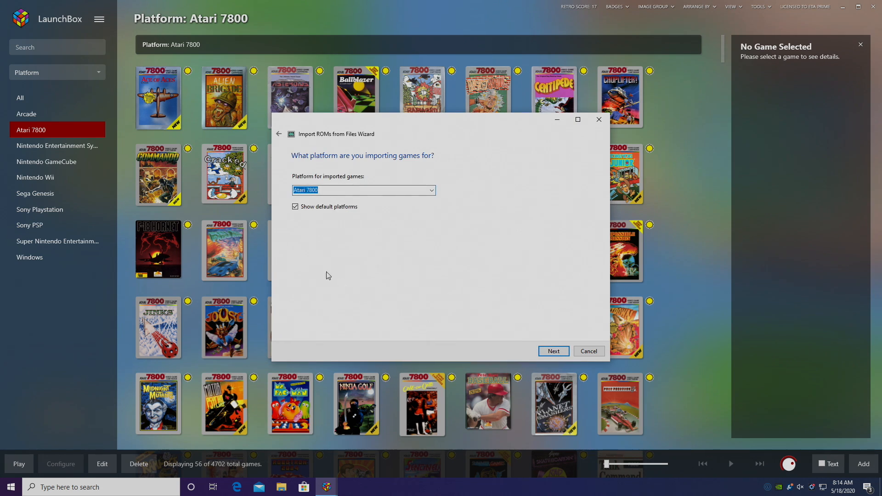
click(432, 191)
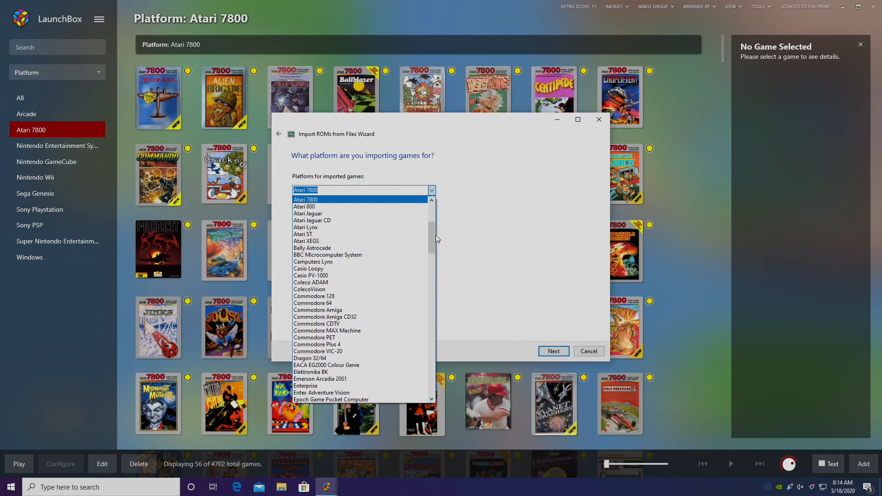
drag(432, 207, 440, 314)
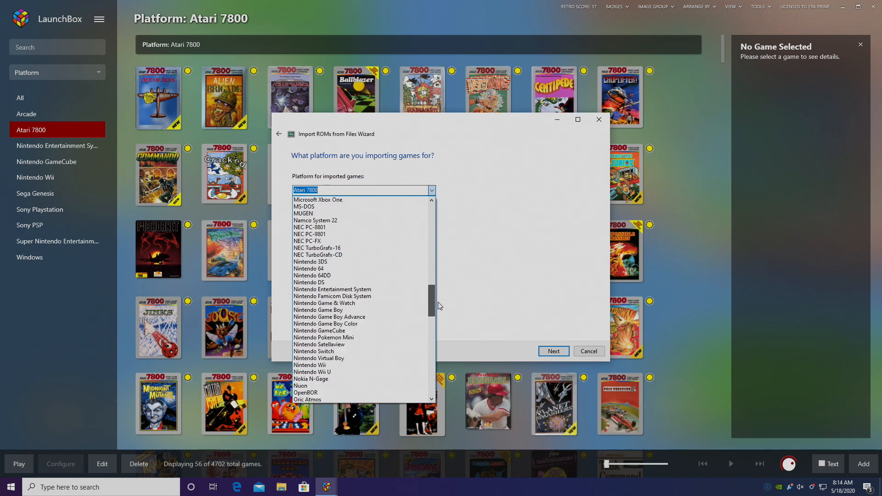
click(358, 199)
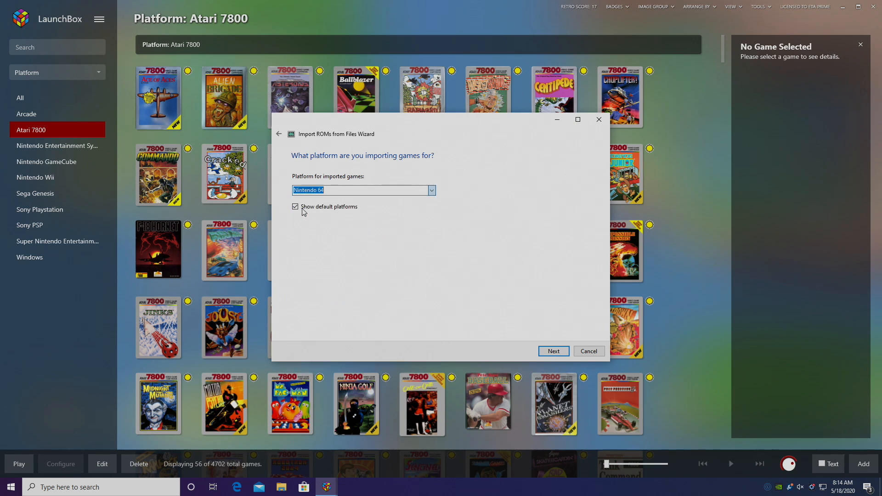
click(553, 351)
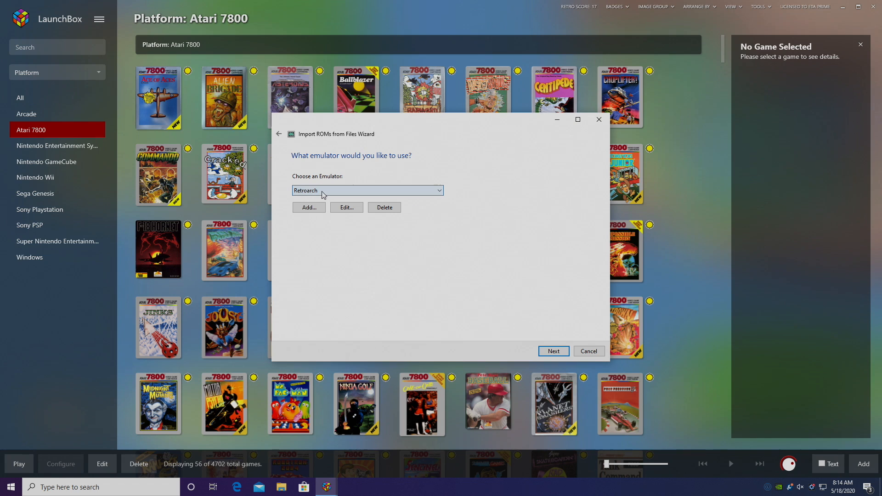
click(440, 192)
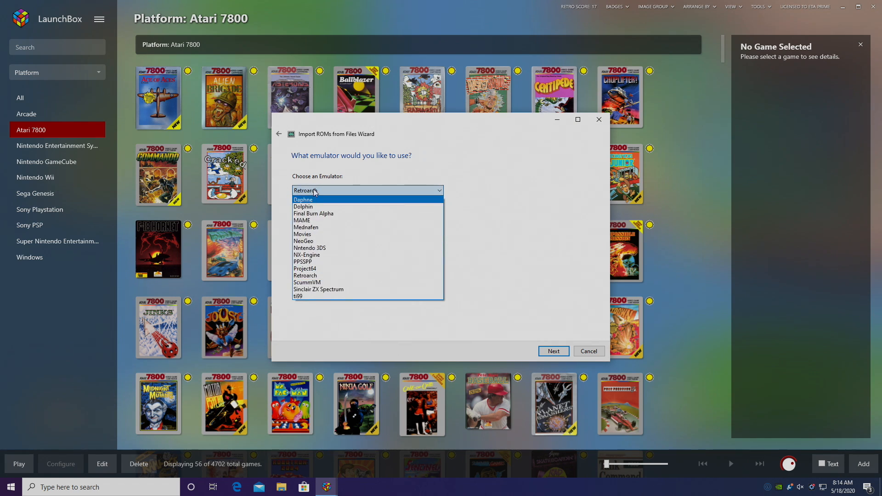
click(318, 276)
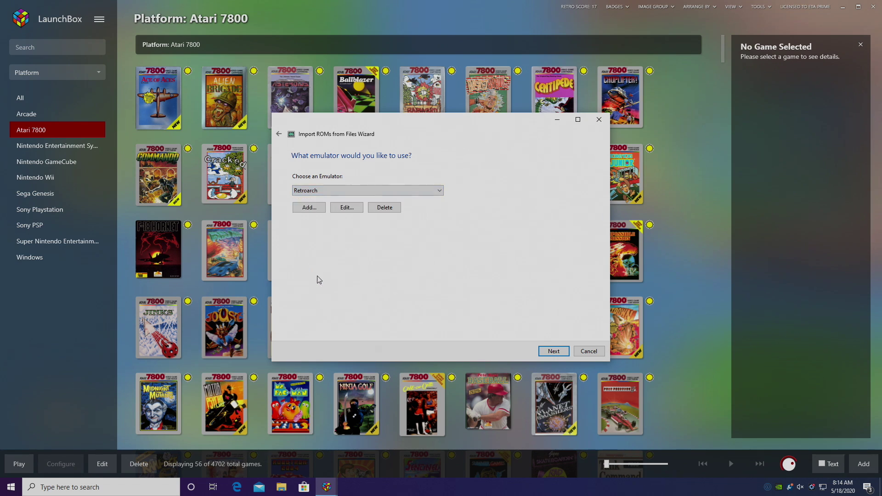
click(553, 350)
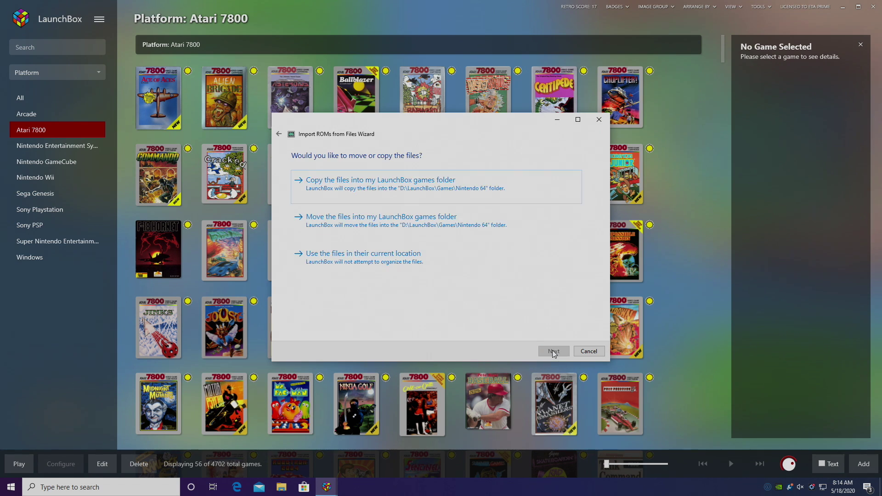
click(366, 264)
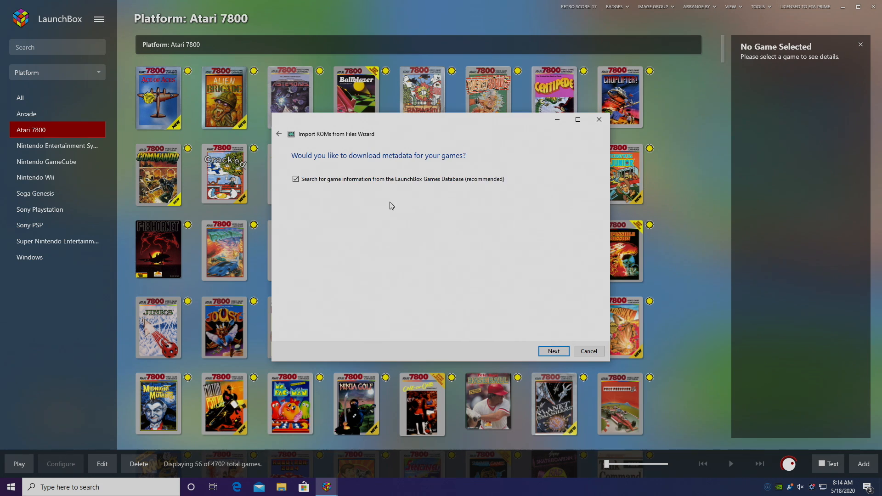
Accept all image types and default options, then finish importing the 299 Nintendo 64 games.
click(553, 351)
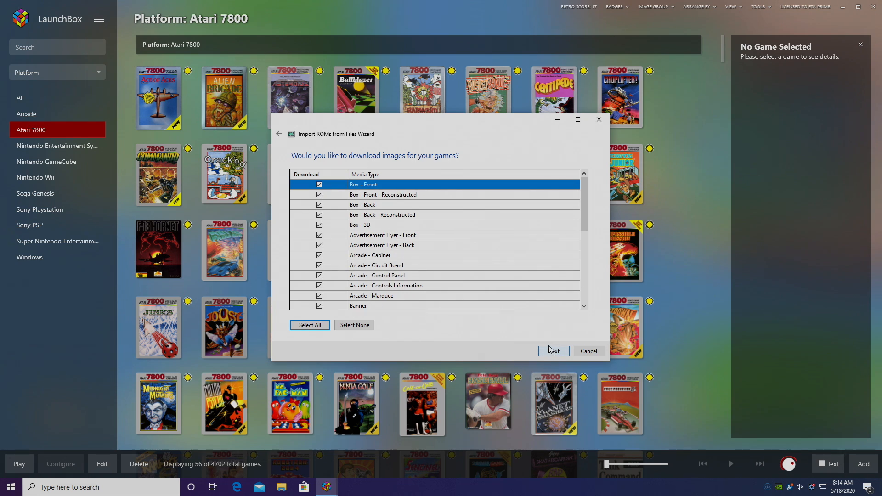
click(554, 350)
click(554, 351)
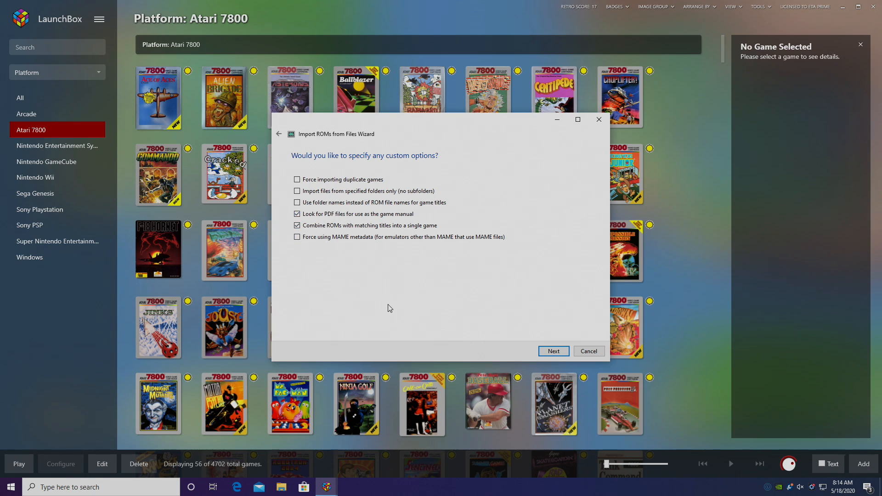
click(554, 353)
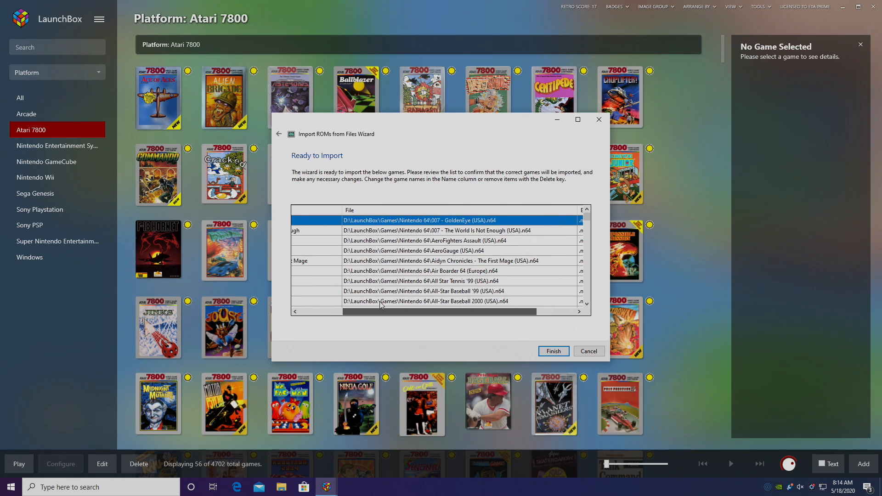
drag(334, 313, 489, 311)
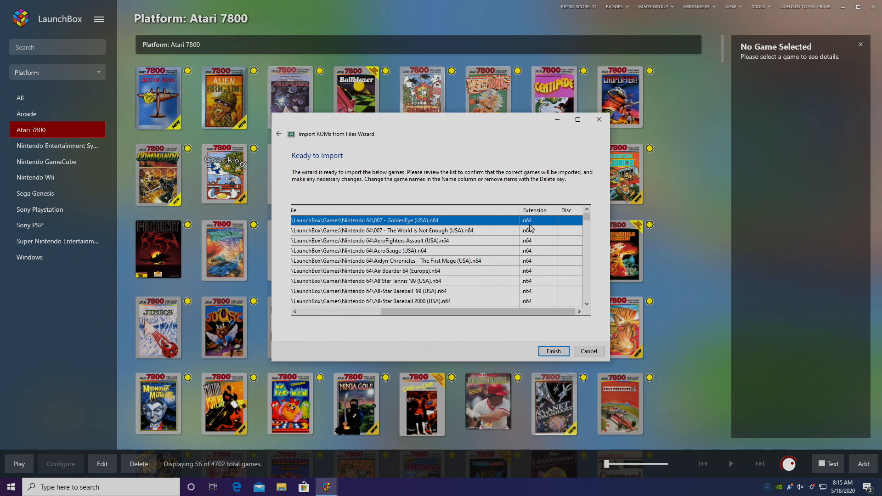
click(553, 351)
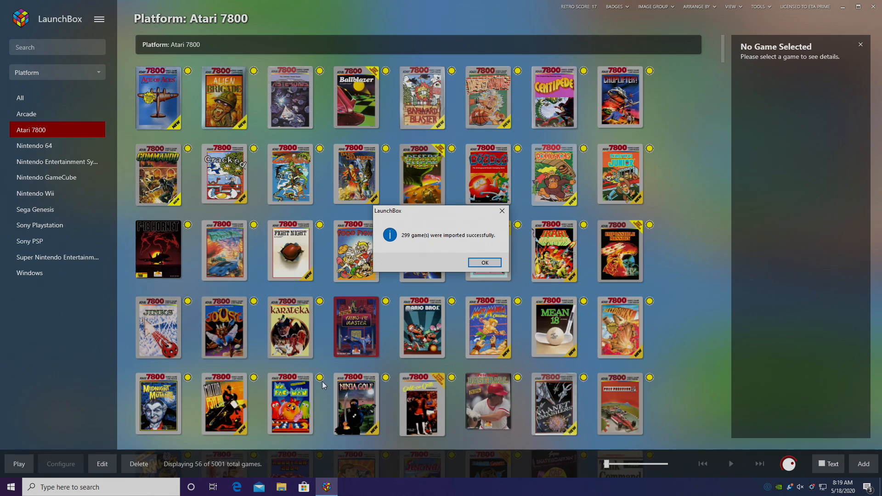
Dismiss the success message and launch Beetle Adventure Racing from the Nintendo 64 library.
click(484, 262)
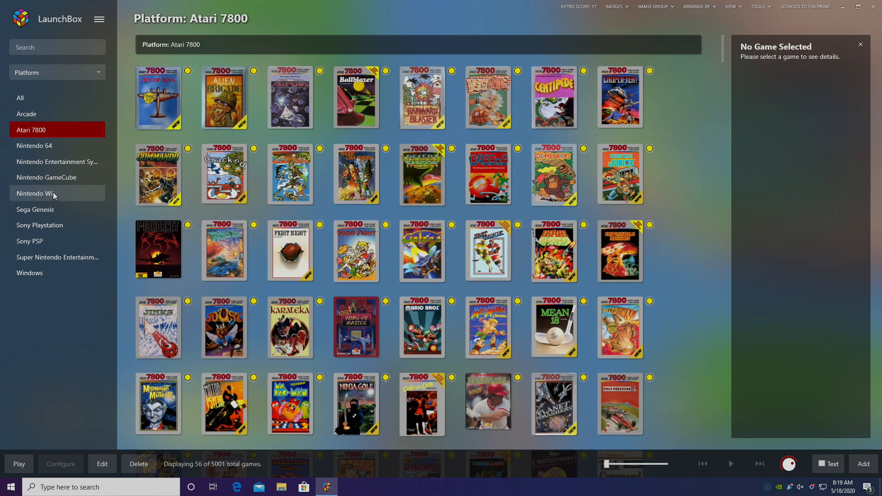
click(33, 145)
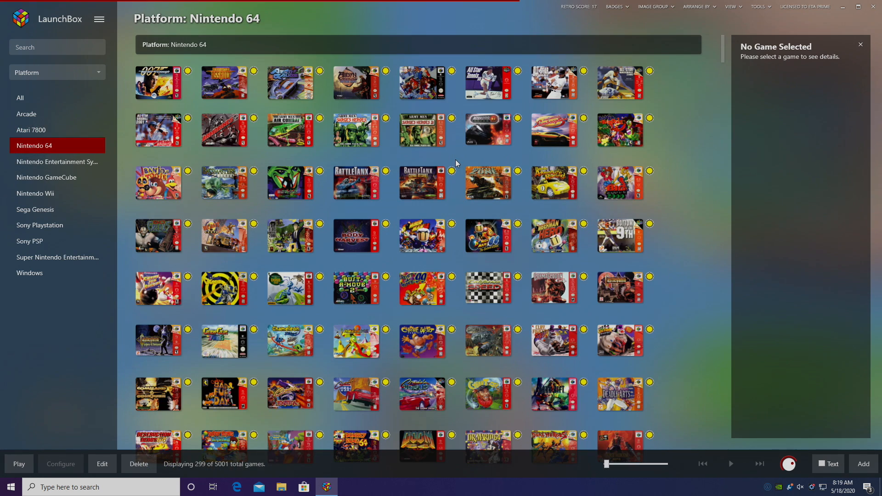
double_click(550, 190)
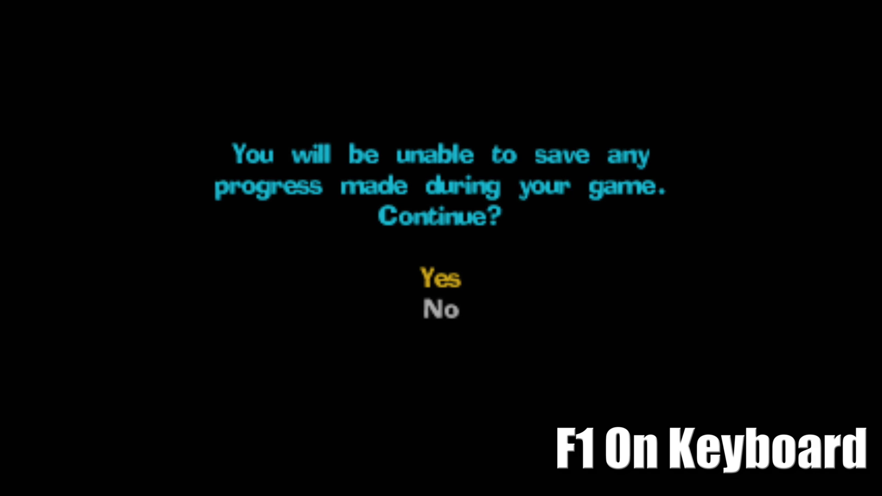
Pause the game with F1 and enter the running core's options.
key(F1)
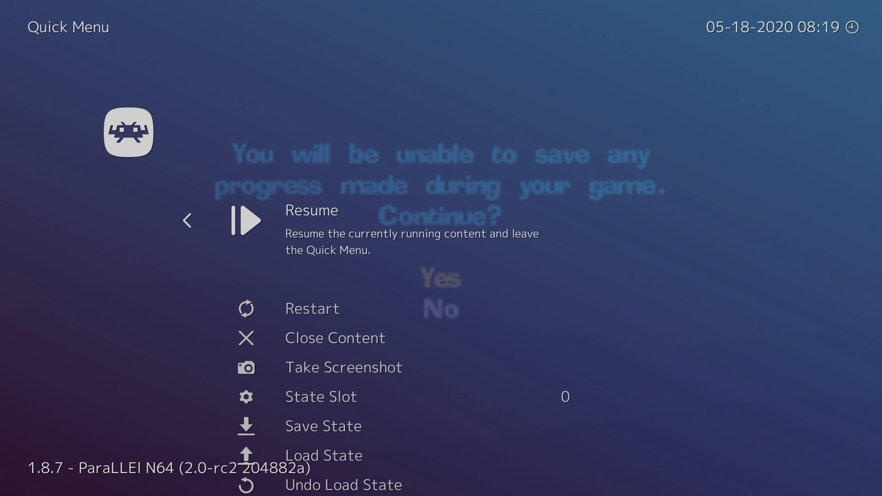
key(Down)
key(Down)
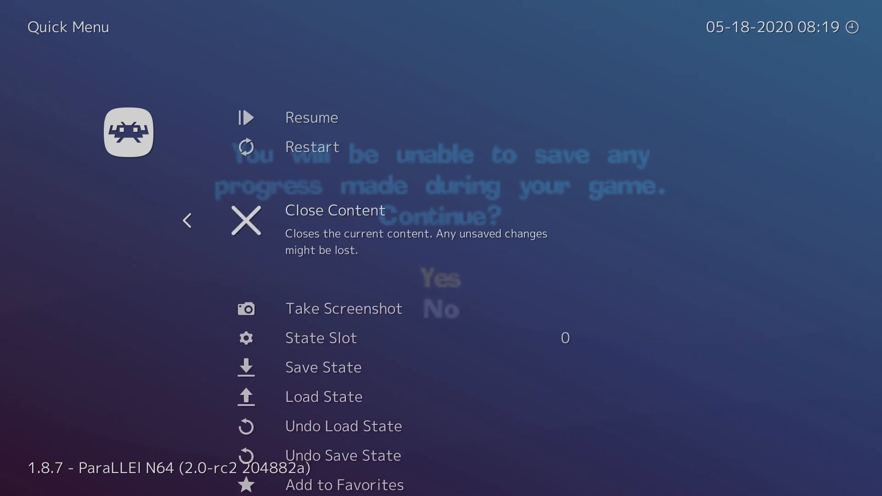
key(Down)
key(Down)
key(Down)
key(Down)
key(Down)
key(Down)
key(Down)
key(Down)
key(Down)
key(Down)
key(Down)
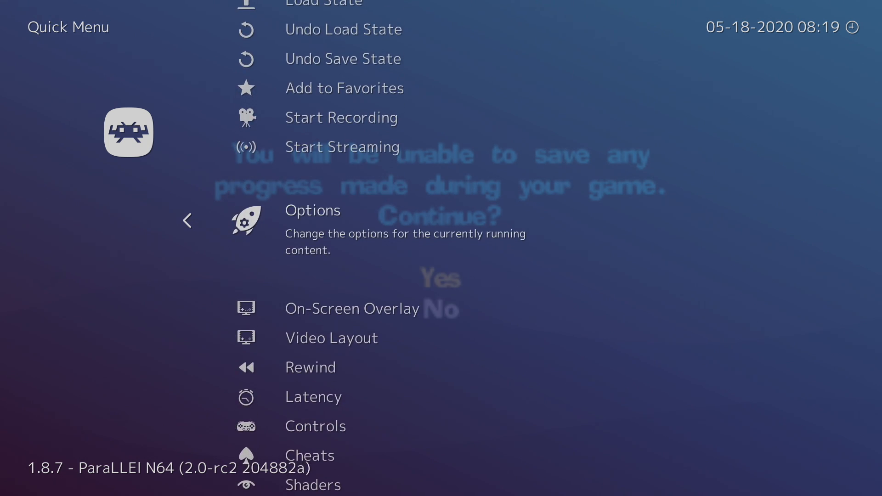
key(Return)
Review the ParaLLEl N64 options confirming GFX and RSP plugins are parallel, then return to the Quick Menu.
key(Down)
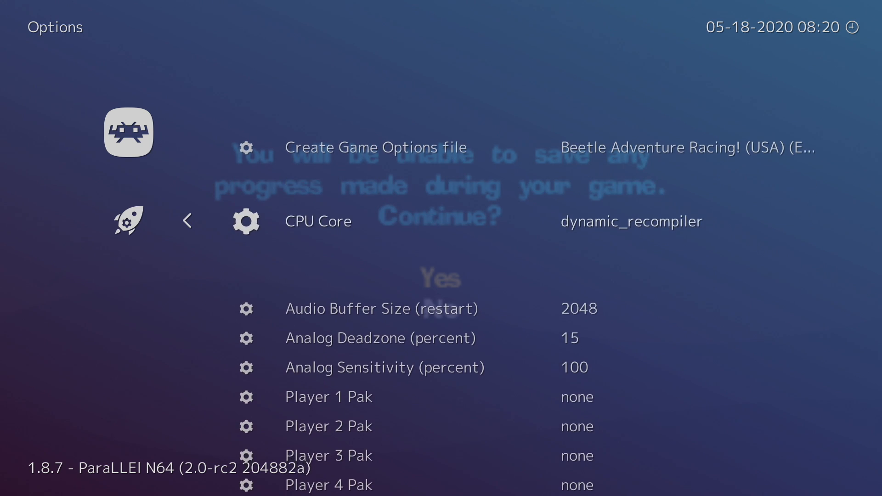
key(Down)
key(Down)
key(Down)
key(Down)
key(Down)
key(Down)
key(Down)
key(Down)
key(Down)
key(Down)
key(Down)
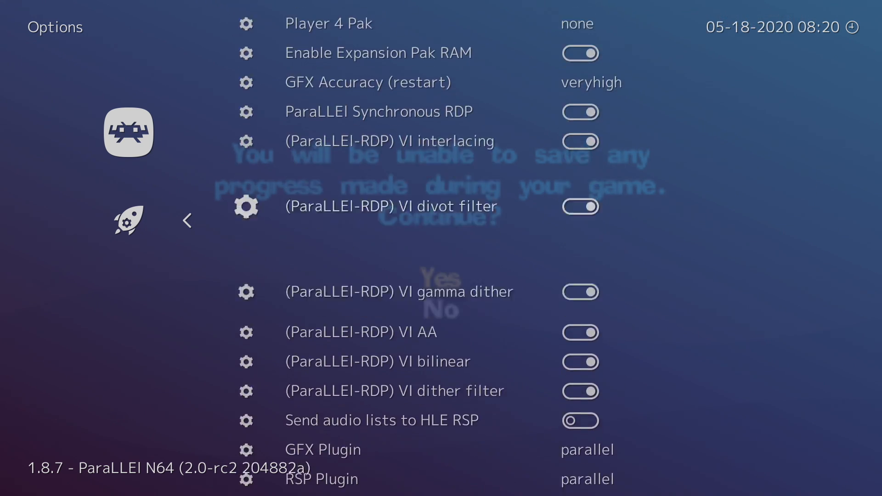
key(Down)
key(Down)
key(Down)
key(Down)
key(Down)
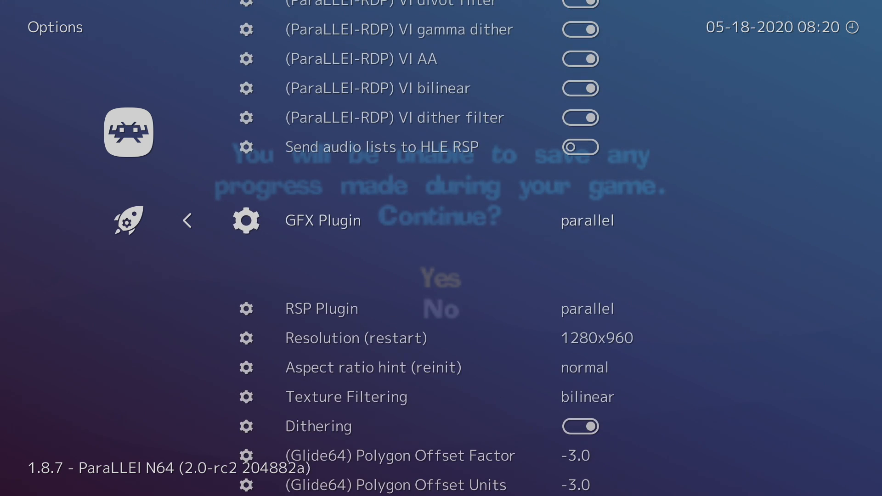
key(Down)
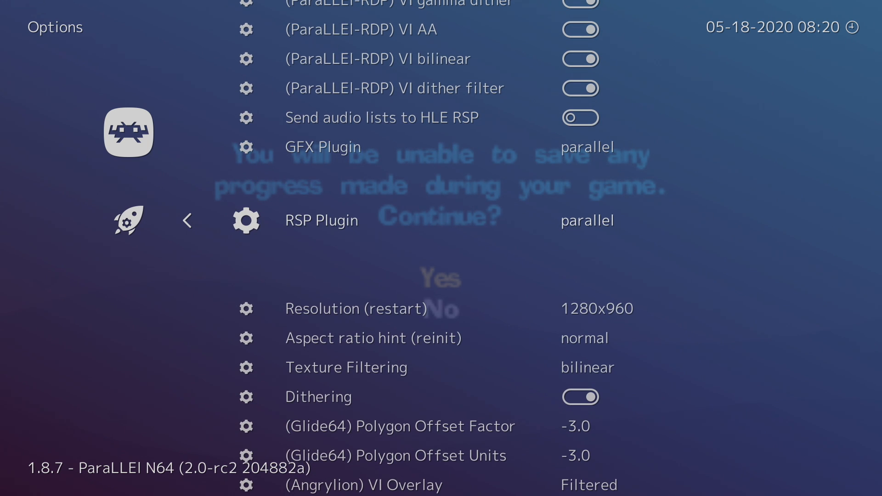
key(Up)
key(Up)
key(Up)
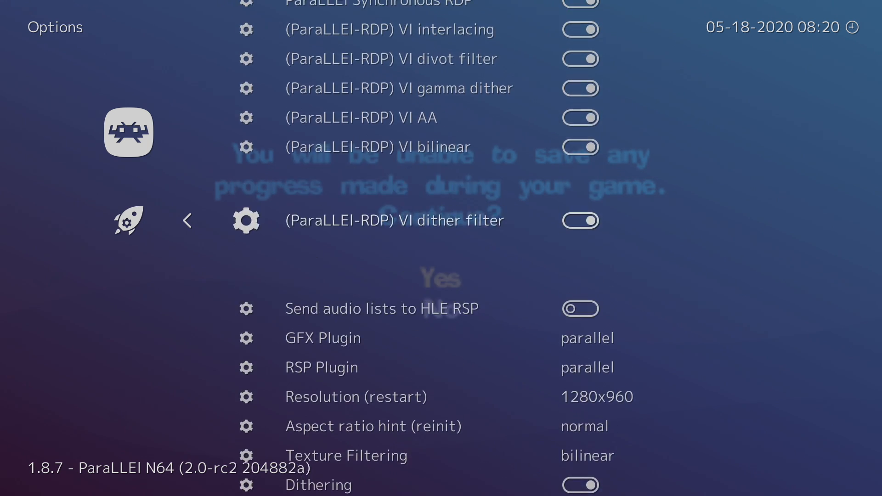
key(Up)
key(Up)
key(Up)
key(Up)
key(Up)
key(Up)
key(Up)
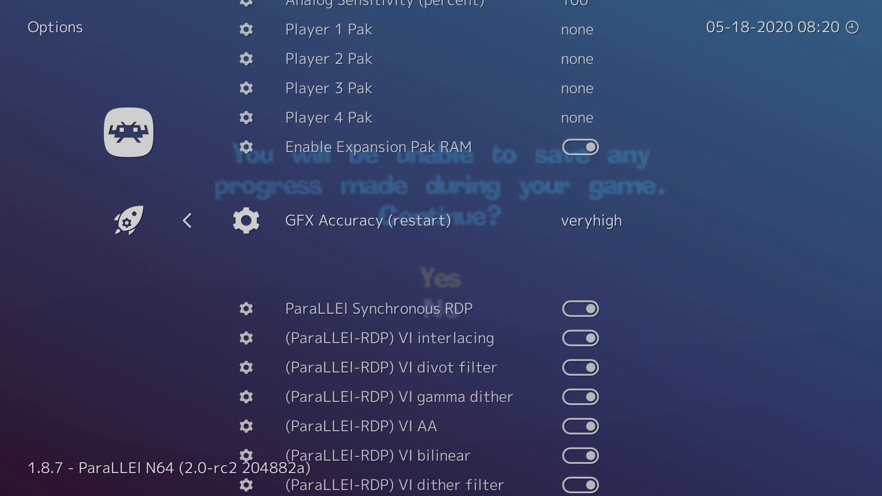
key(Up)
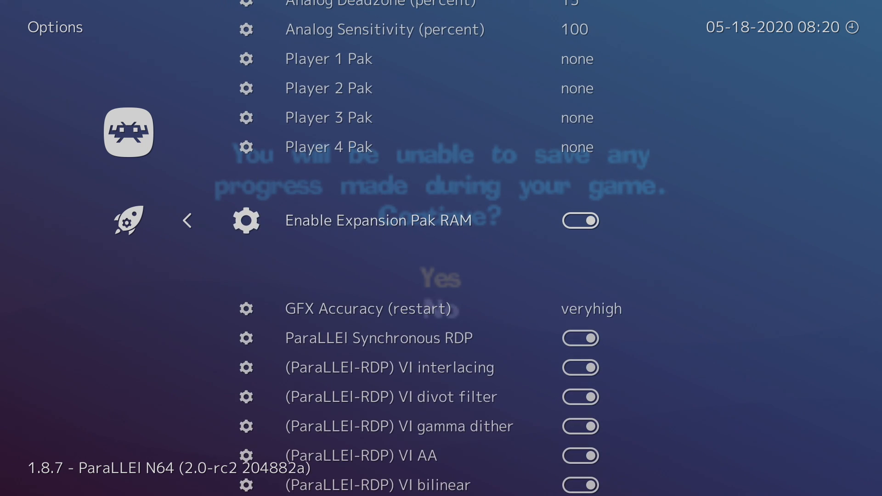
key(Down)
key(Down)
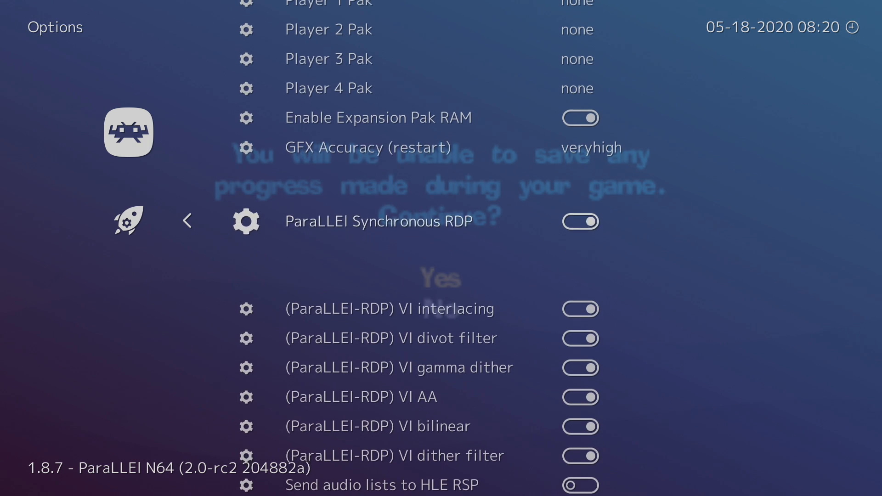
key(Down)
key(Down)
key(Down)
key(Down)
key(Down)
key(Down)
key(Up)
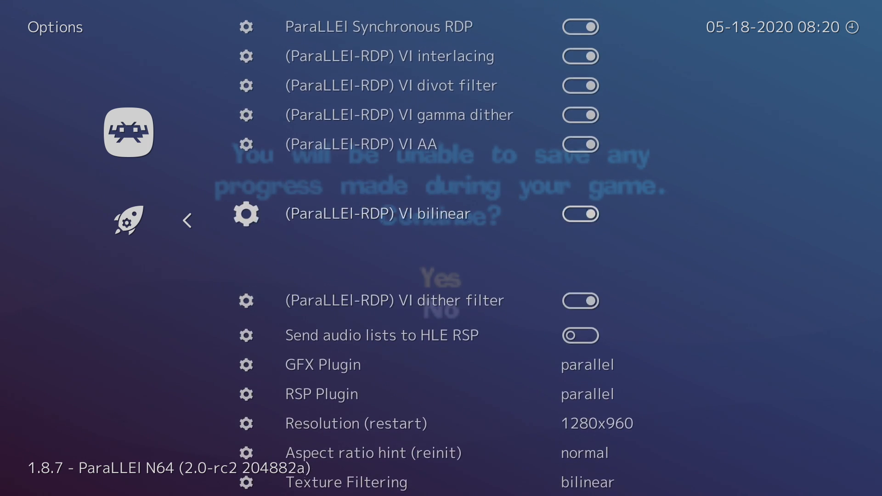
key(Up)
key(Up)
key(Up)
key(Up)
key(Up)
key(Up)
key(Up)
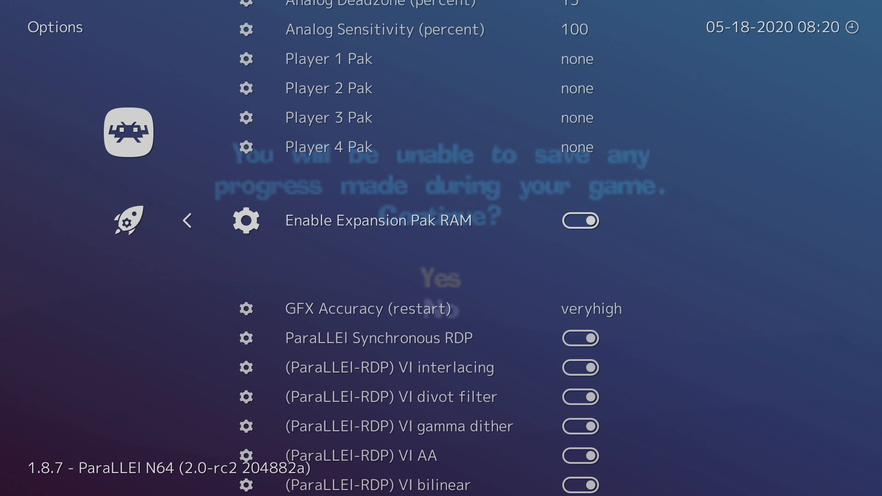
key(BackSpace)
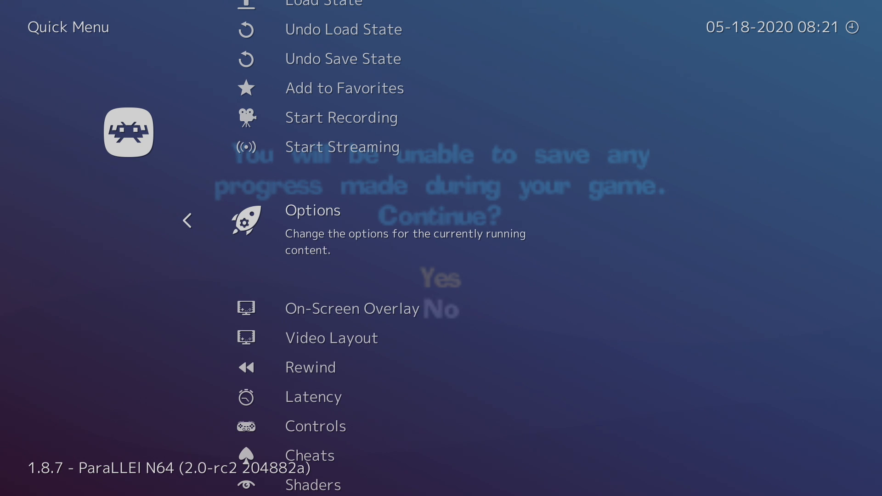
In Settings > Drivers confirm the video driver is vulkan, then return to the game's Quick Menu.
key(BackSpace)
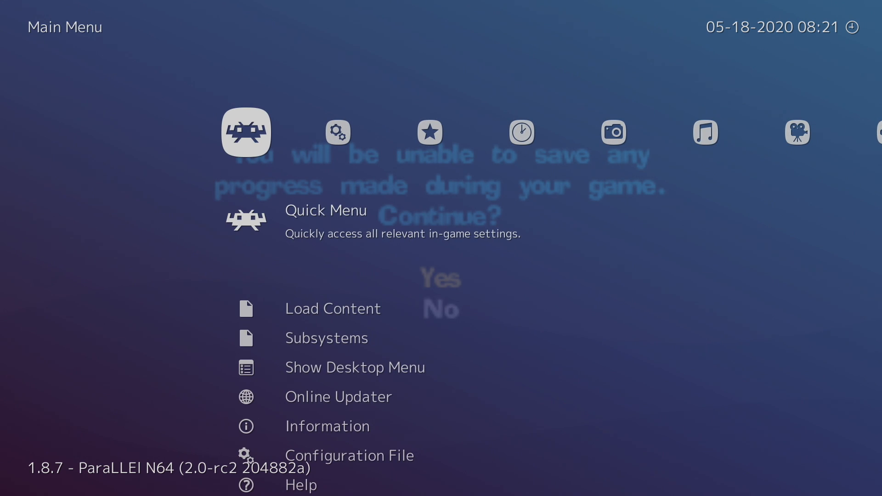
key(Right)
key(Return)
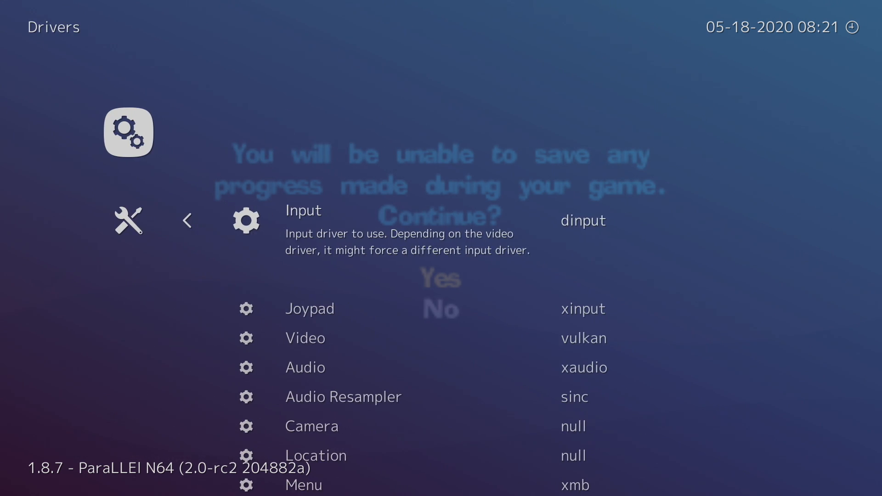
key(Down)
key(Down)
key(Left)
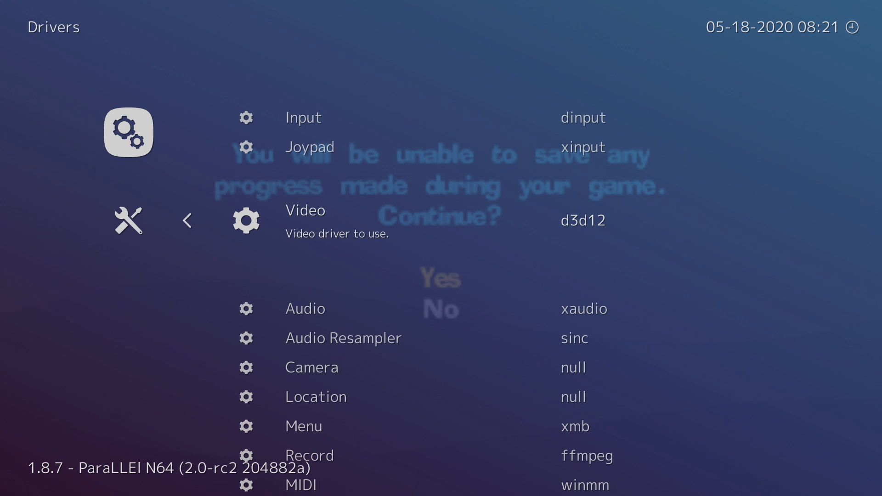
key(Right)
key(BackSpace)
key(Left)
key(Return)
key(Down)
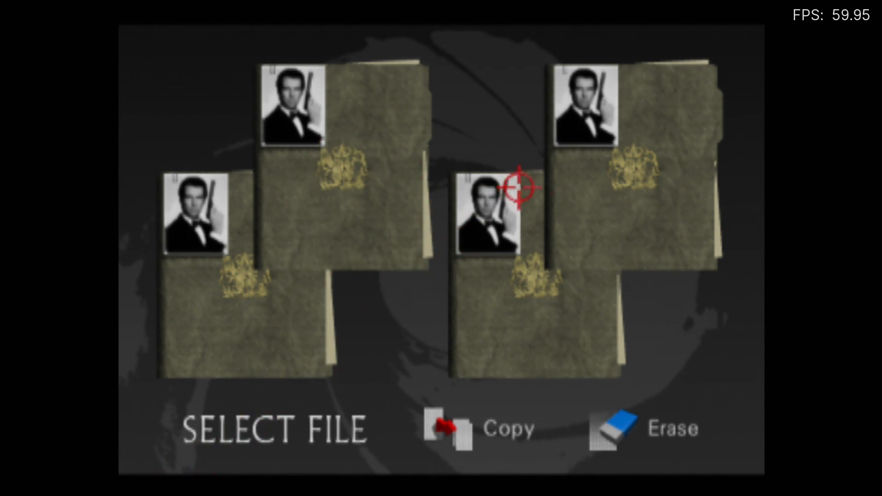
In GoldenEye 007 select the Dam mission, play briefly, then bring up the emulator pause menu.
click(281, 103)
click(301, 339)
click(164, 94)
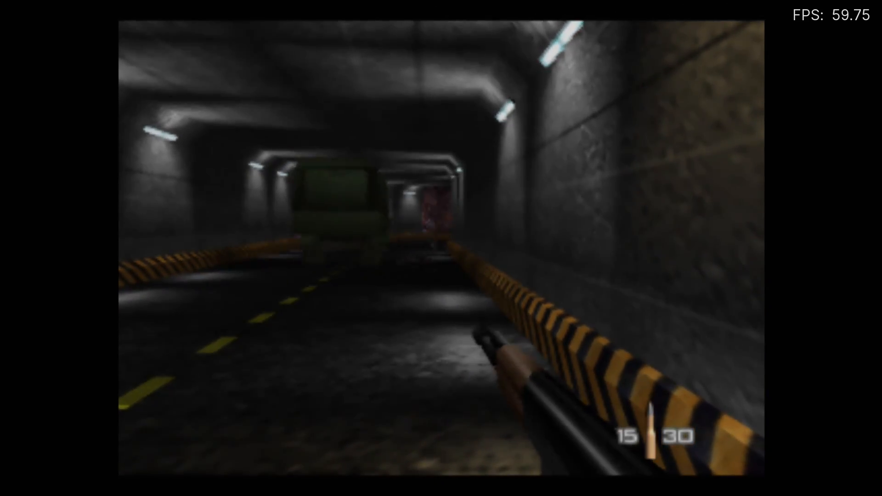
key(Escape)
Exit GoldenEye via the pause menu's Exit Game and clear the 007 search to show all 299 games.
key(Down)
key(Down)
key(Down)
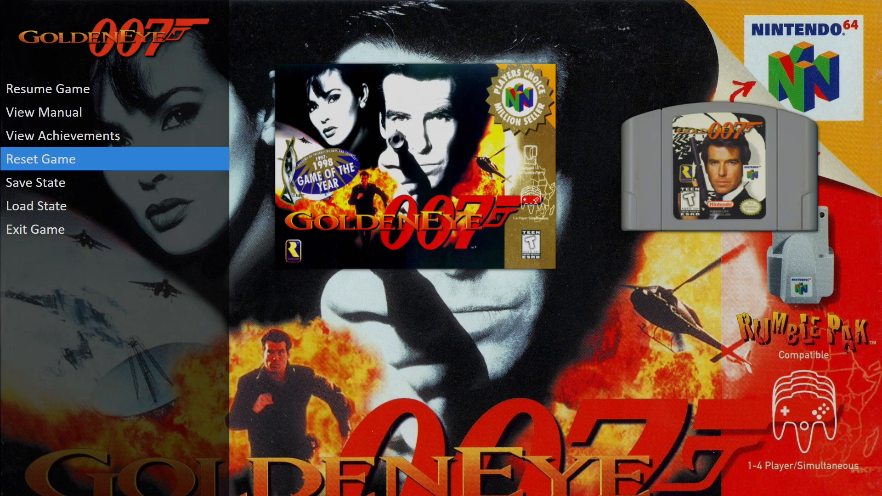
key(Down)
key(Down)
key(Down)
key(Return)
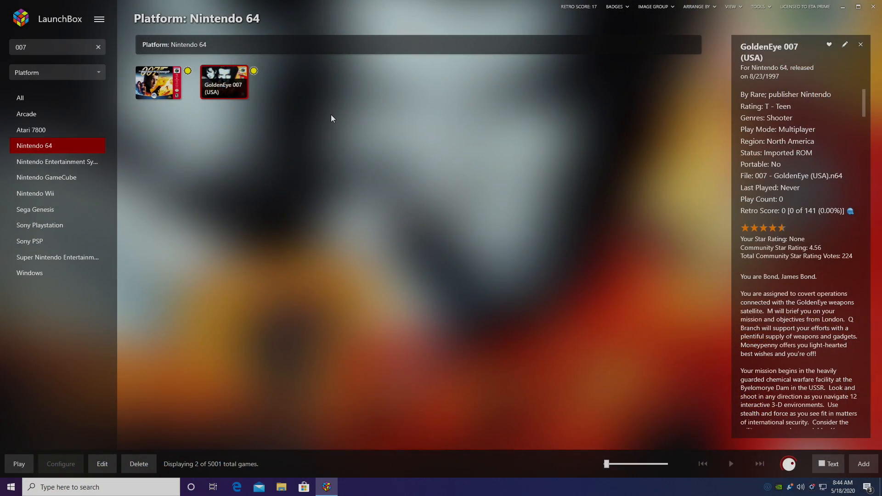
click(98, 47)
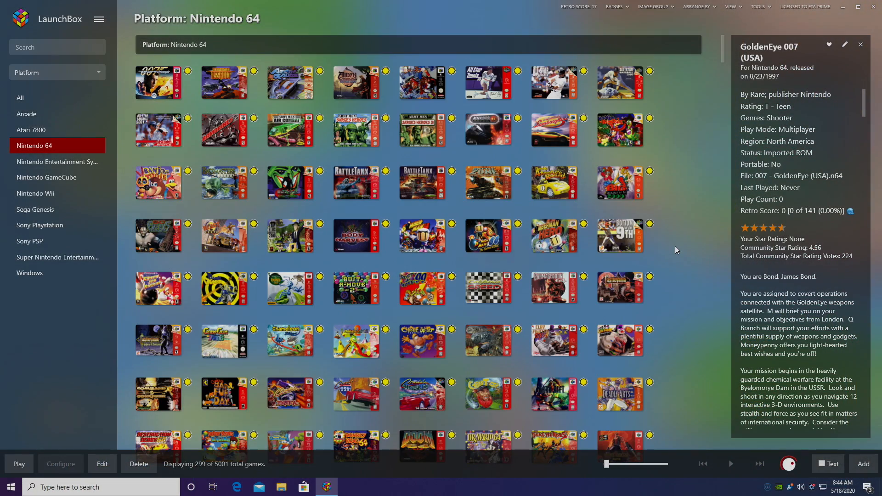